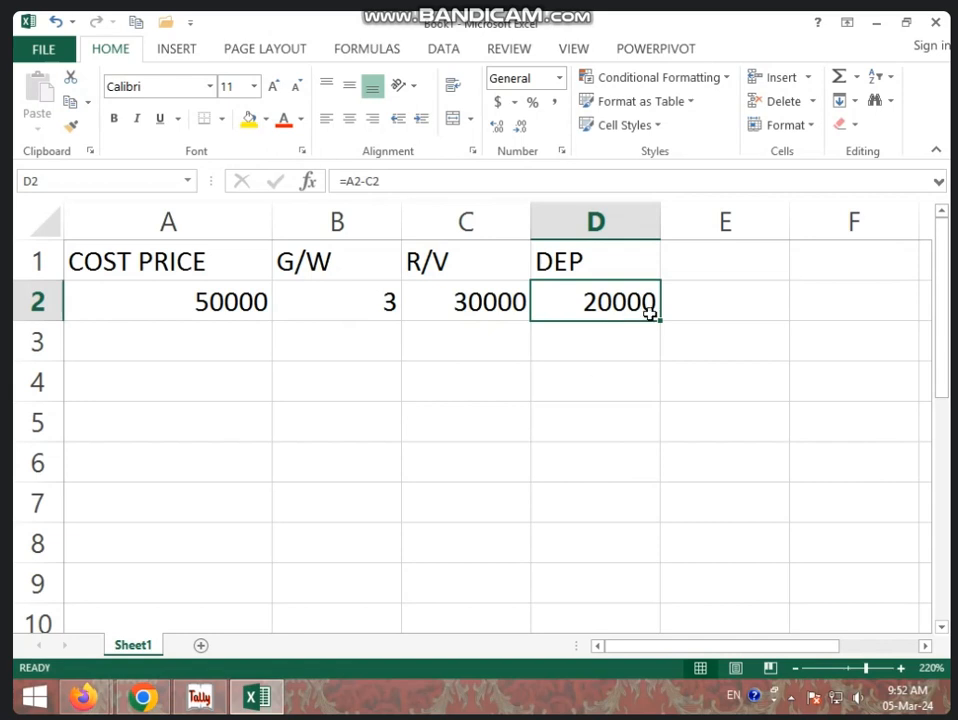
Examine how the DEP value in D2 derives from the cost price in A2 and the R/V in C2.
left_click(216, 301)
left_click(458, 301)
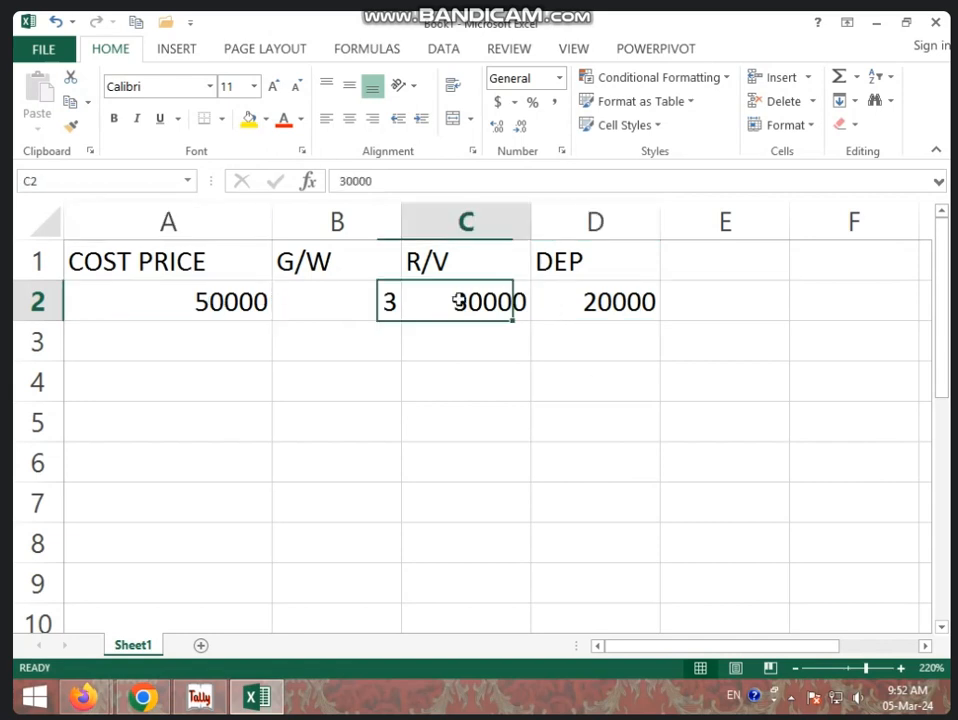
left_click(578, 304)
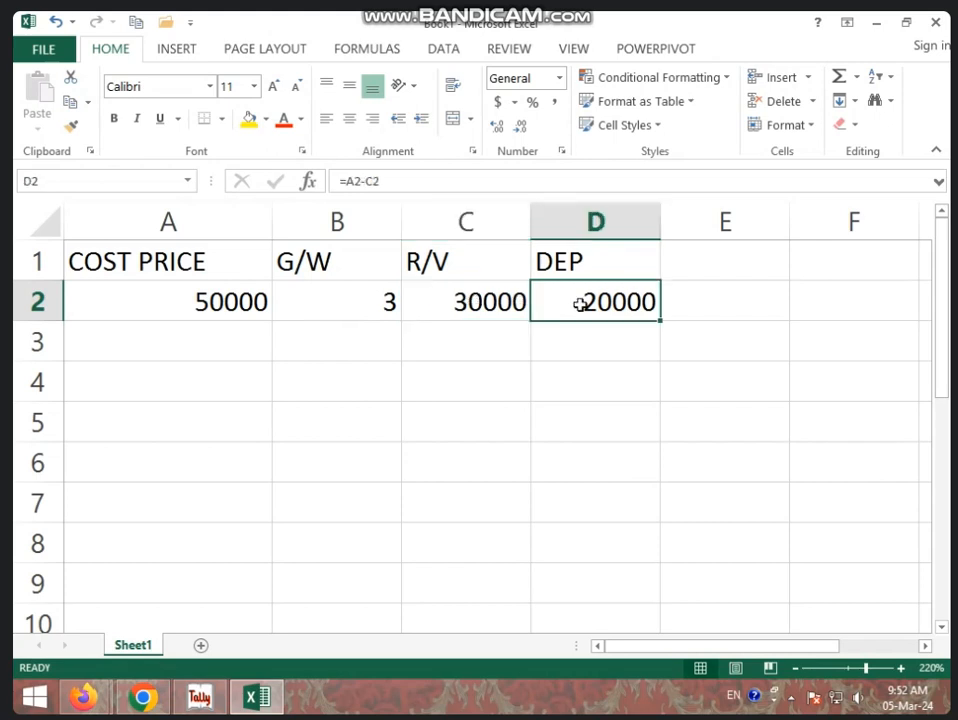
left_click(229, 289)
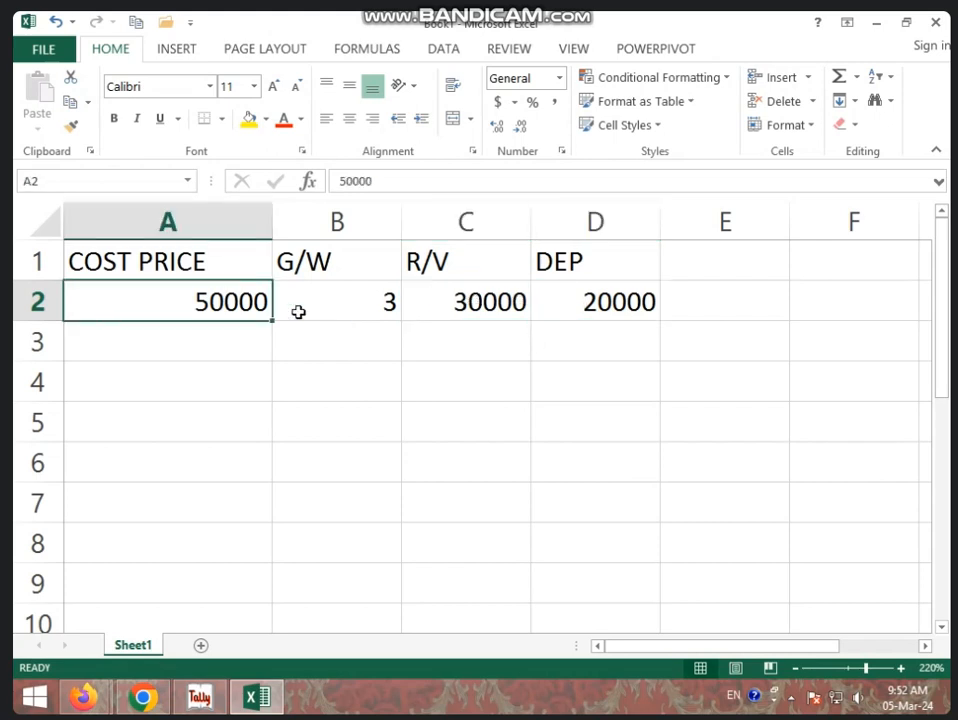
left_click(477, 305)
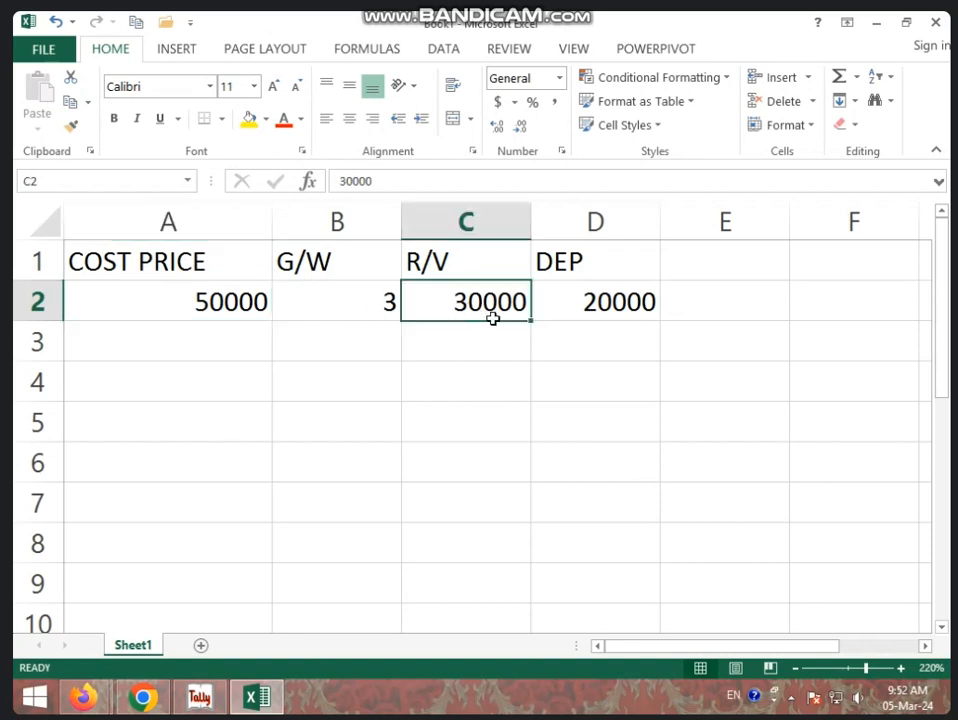
left_click(588, 301)
left_click(232, 302)
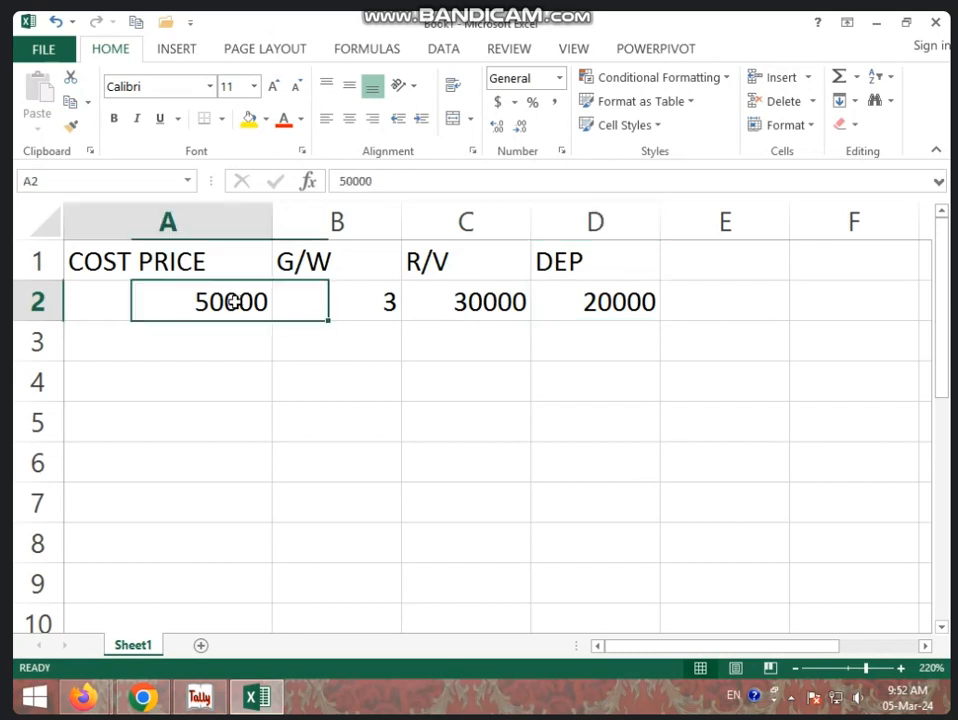
left_click(436, 304)
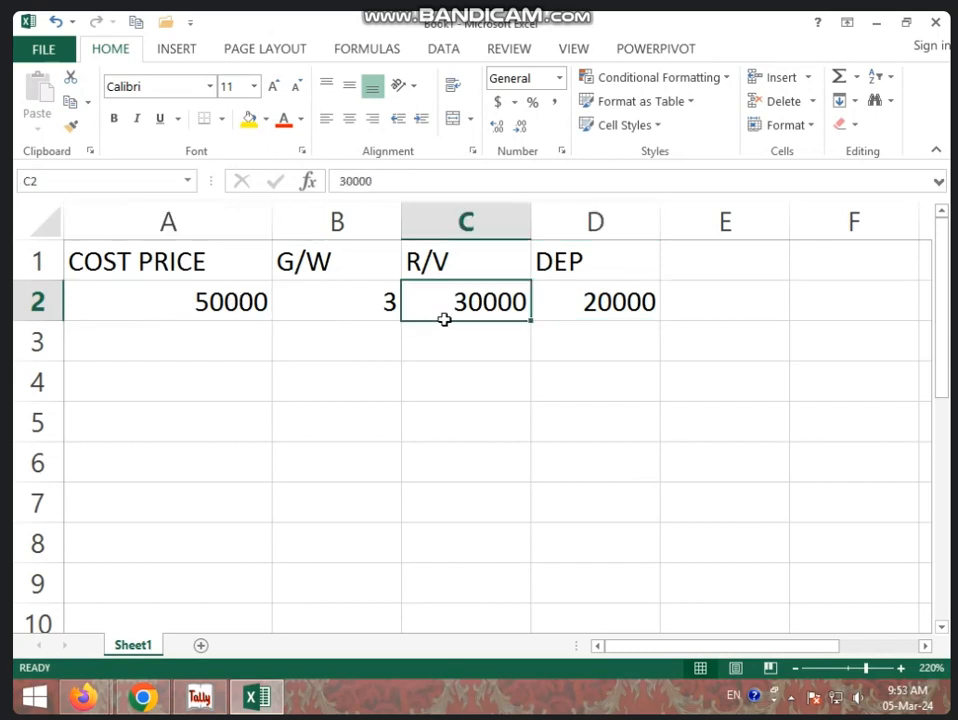
left_click(620, 302)
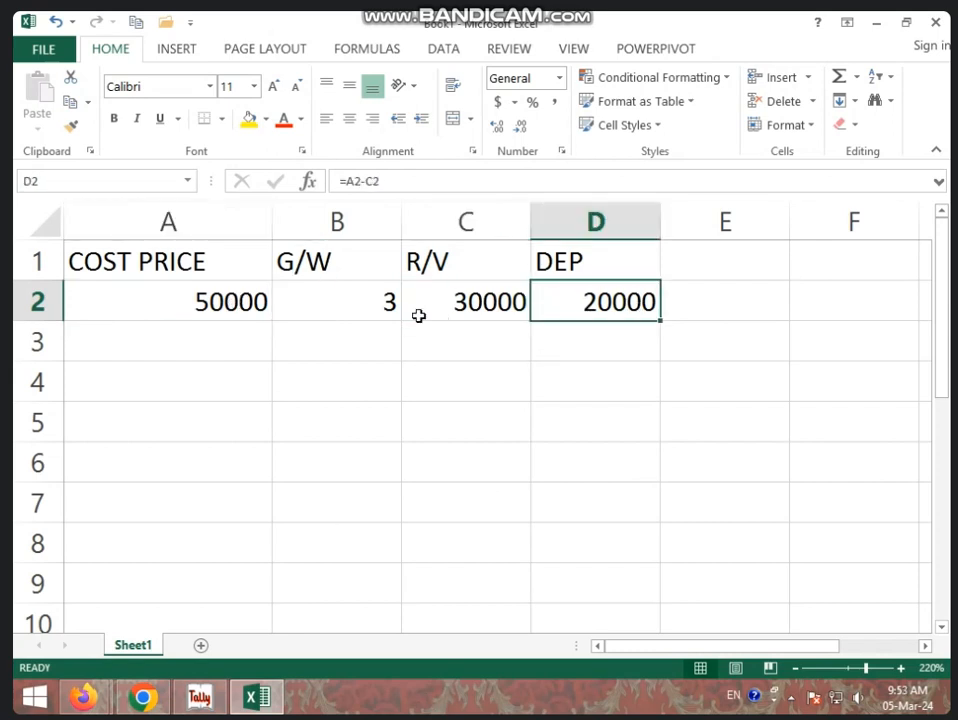
Enter the label PER YEAR DEP in cell A3.
left_click(252, 342)
type("PER DA")
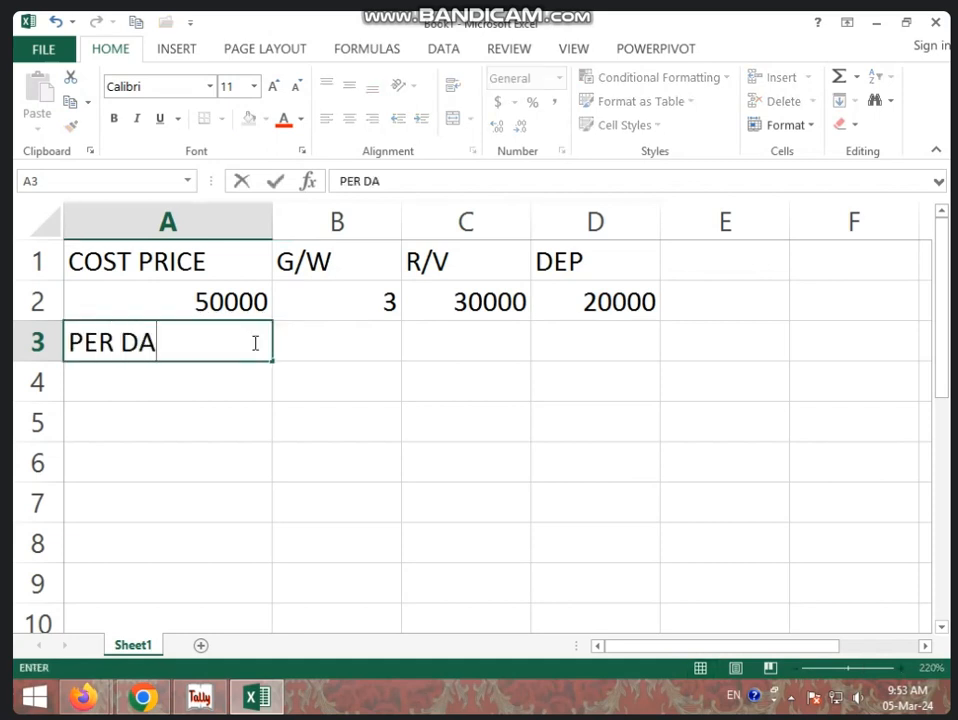
type("Y DE")
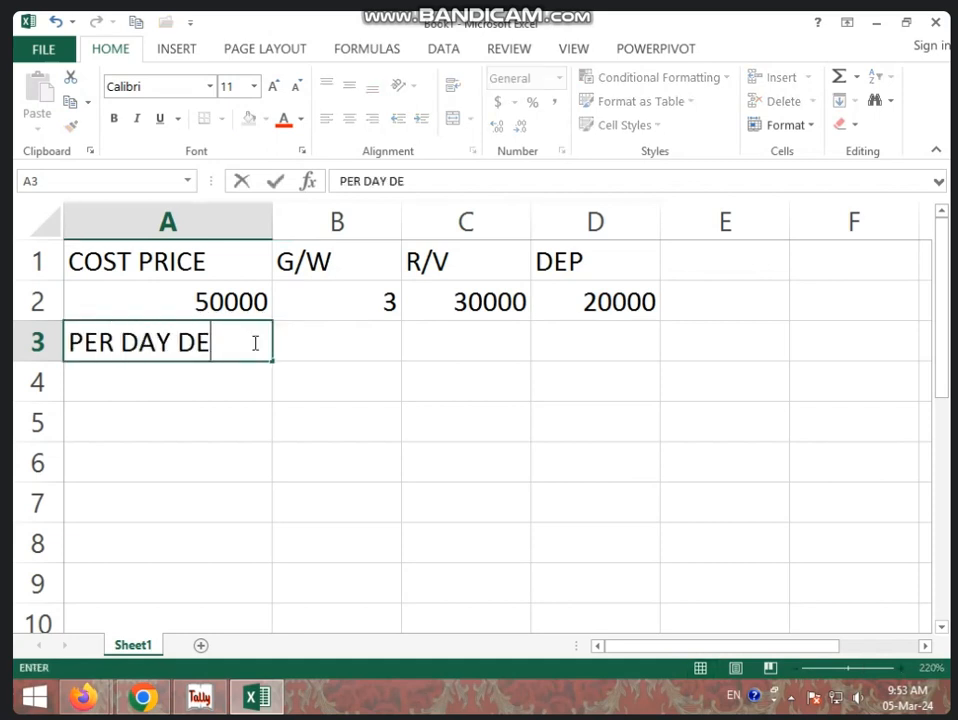
key("BackSpace")
key("BackSpace")
key("BackSpace")
key("BackSpace")
key("BackSpace")
key("BackSpace")
key("BackSpace")
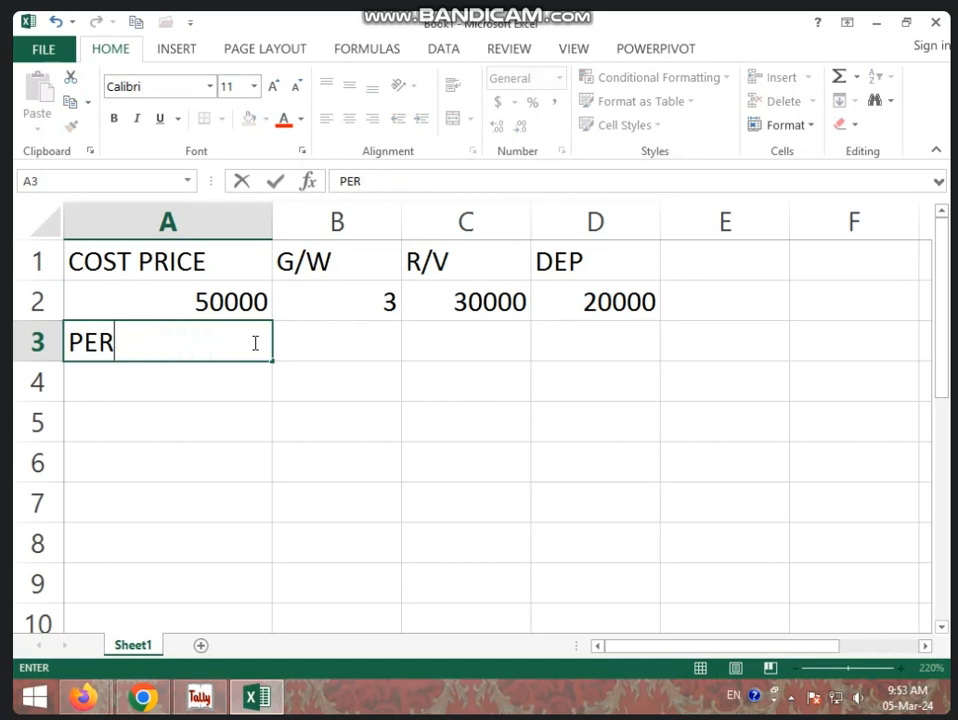
type("YEAR")
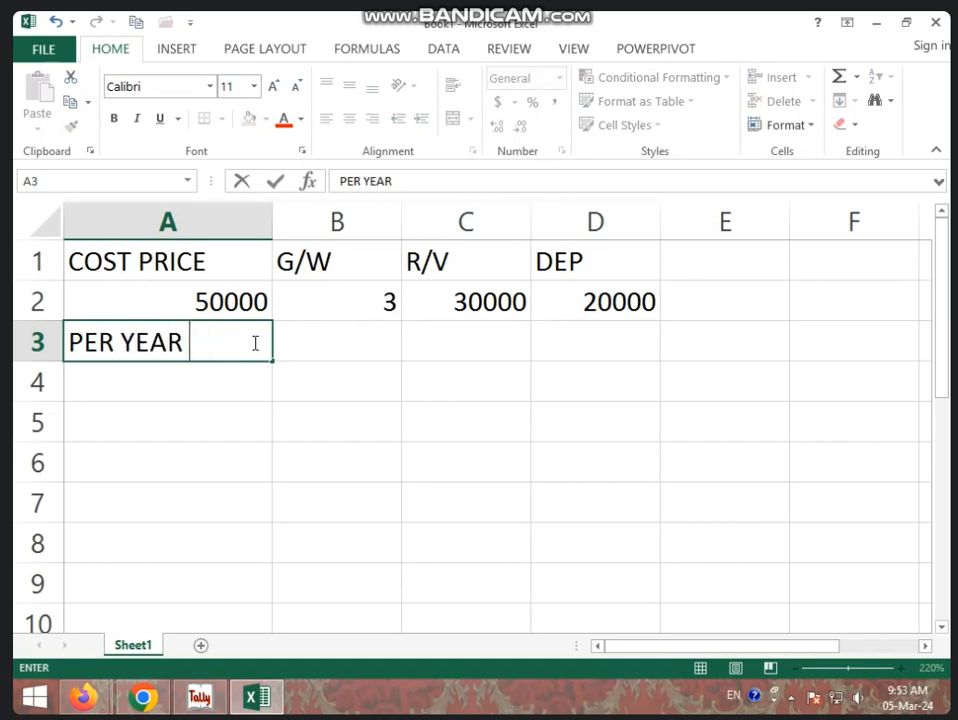
type(" DEP")
key("Tab")
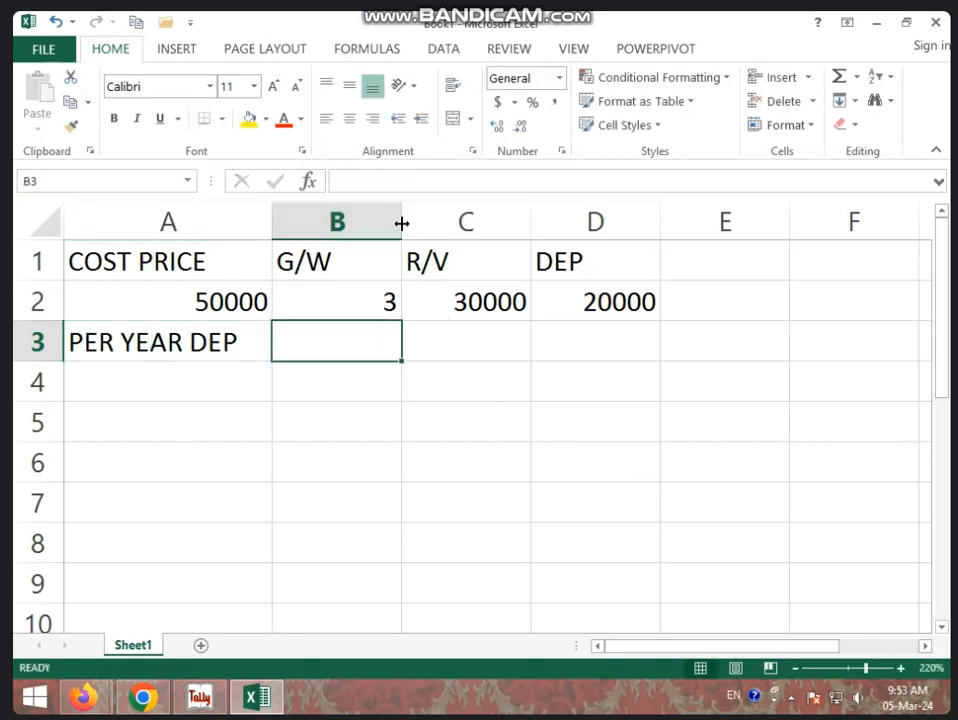
Widen column B slightly and enter the formula =D2/B2 in B3 for the yearly depreciation.
left_click_drag(401, 221, 410, 221)
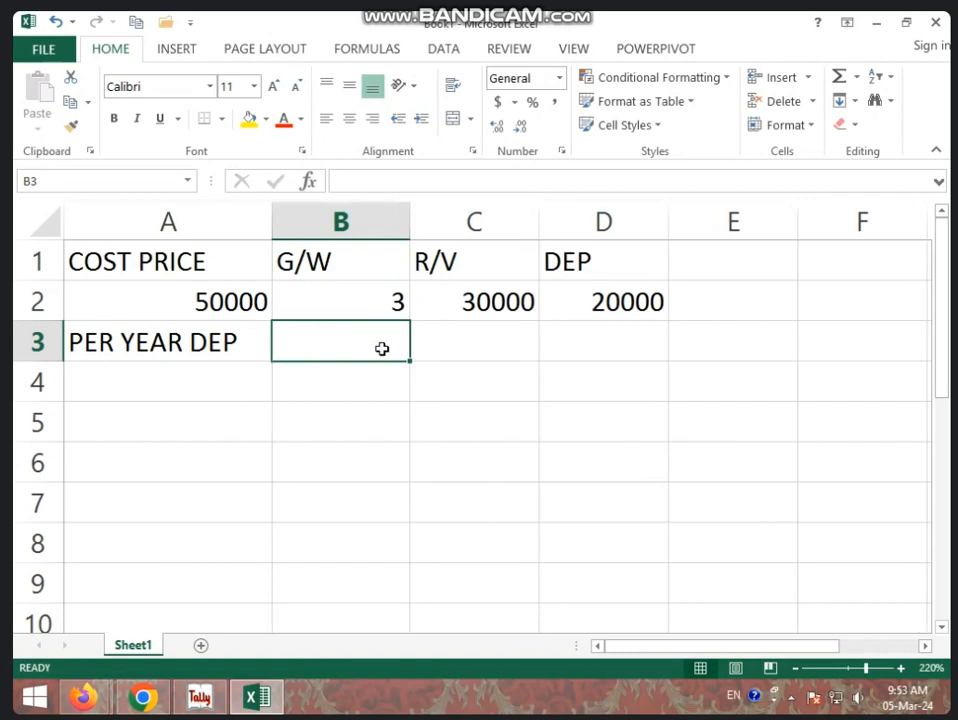
type("=")
left_click(640, 293)
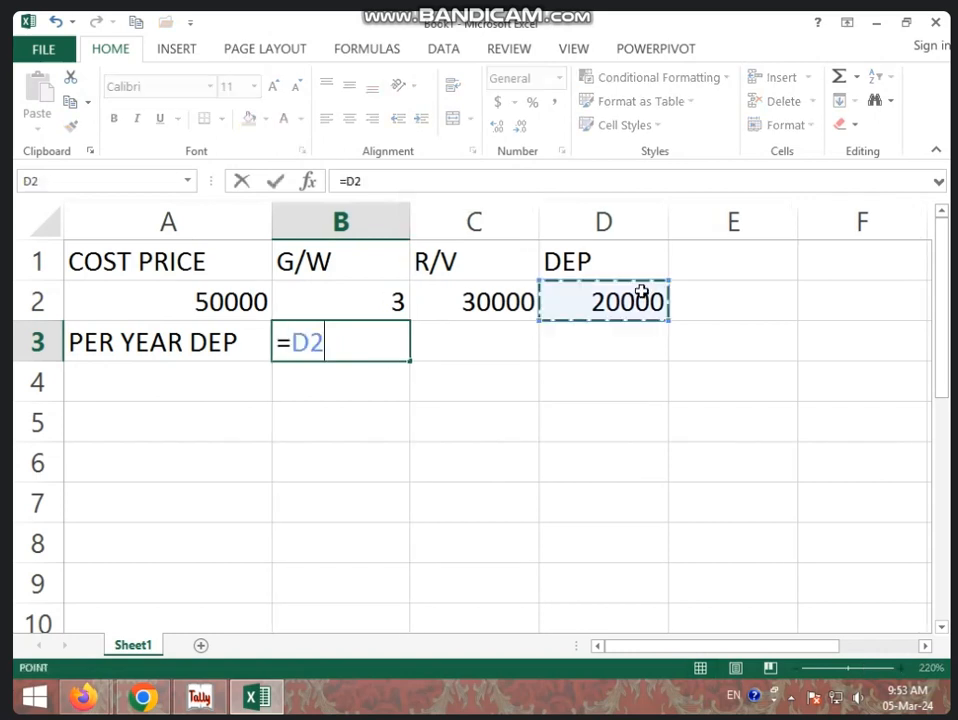
type("/")
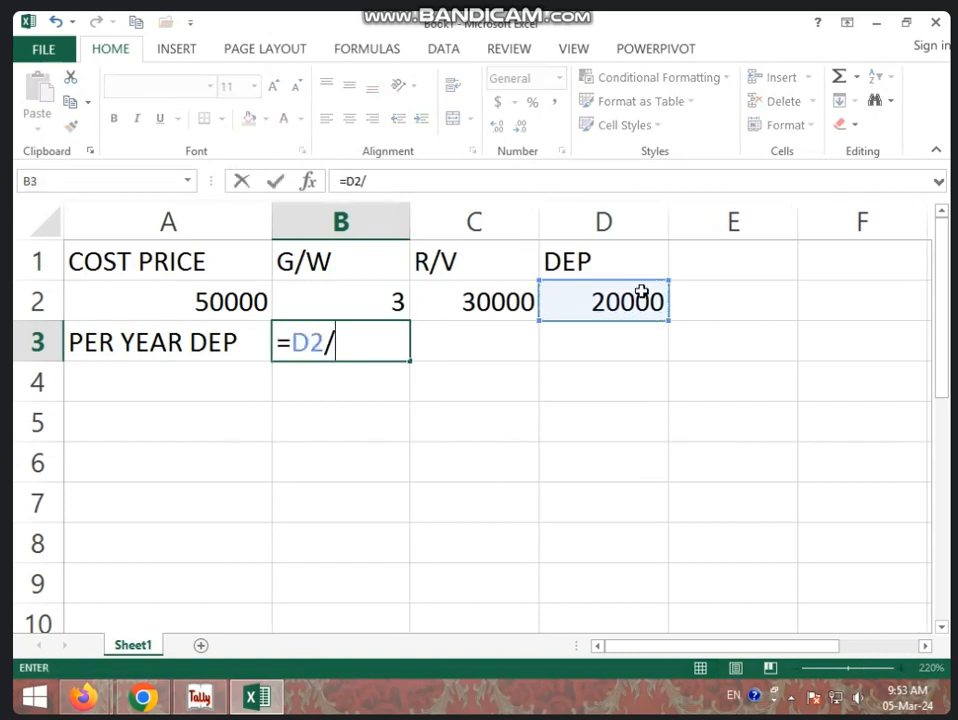
left_click(399, 301)
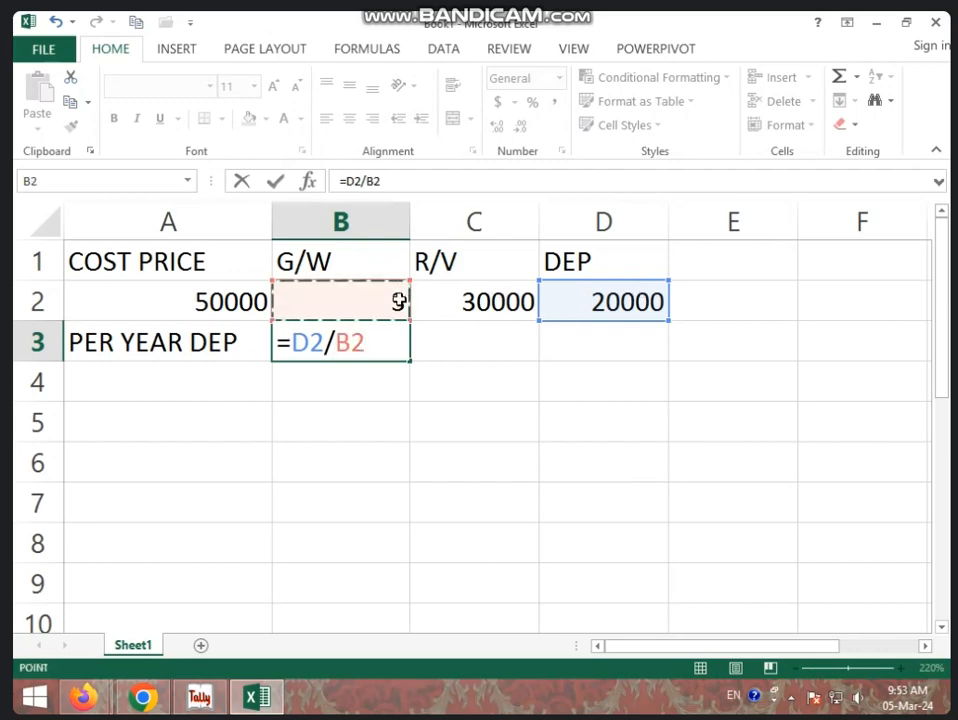
key("Return")
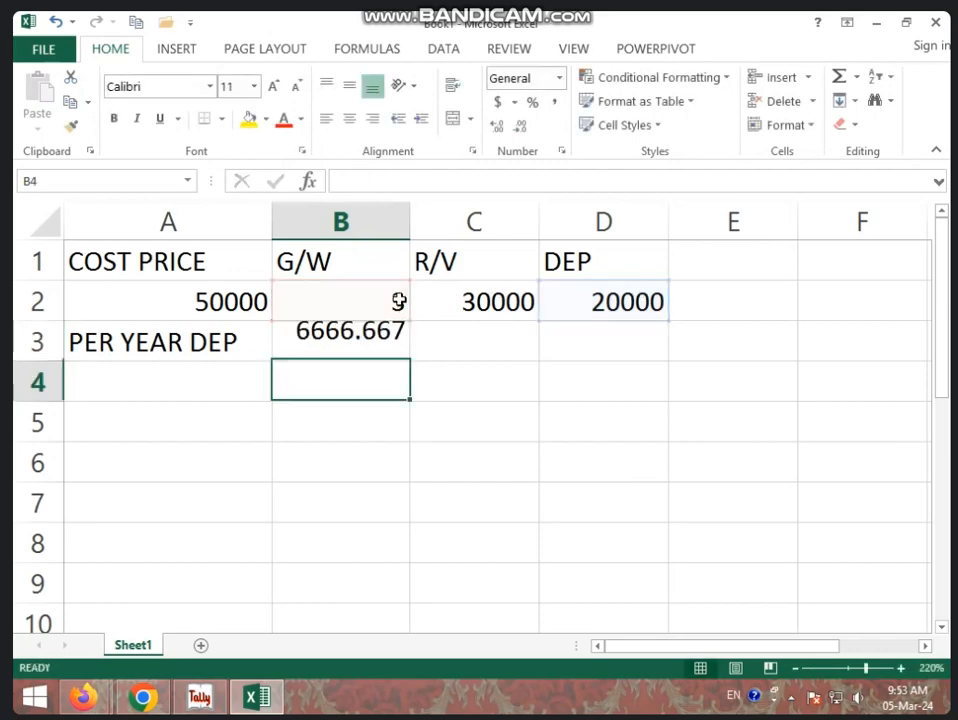
Reduce the yearly depreciation in B3 to display no decimal places.
left_click(325, 343)
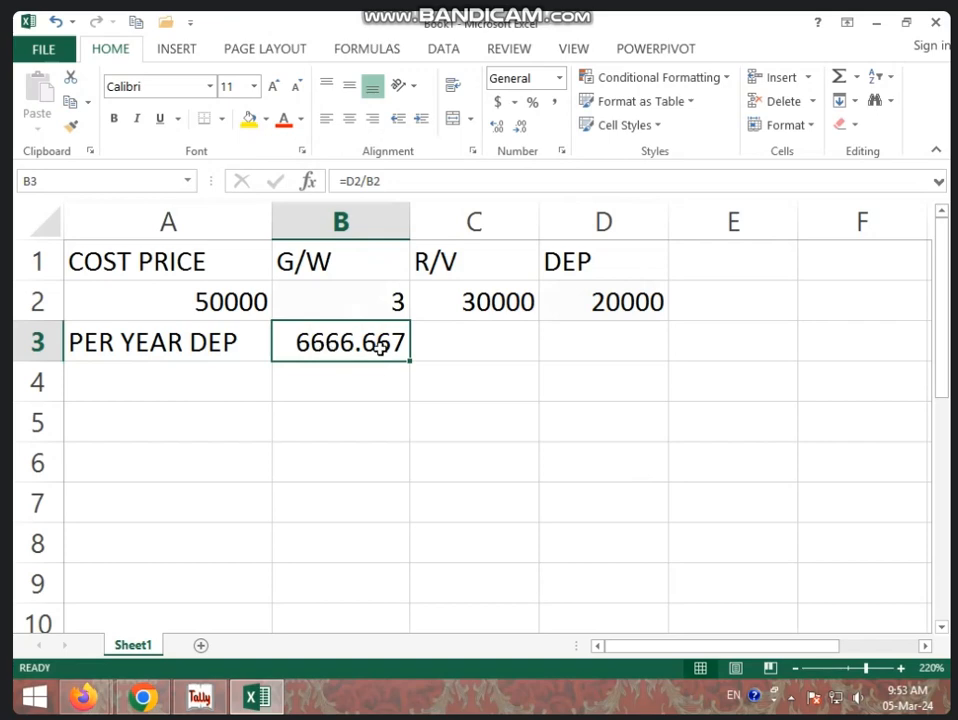
left_click(520, 128)
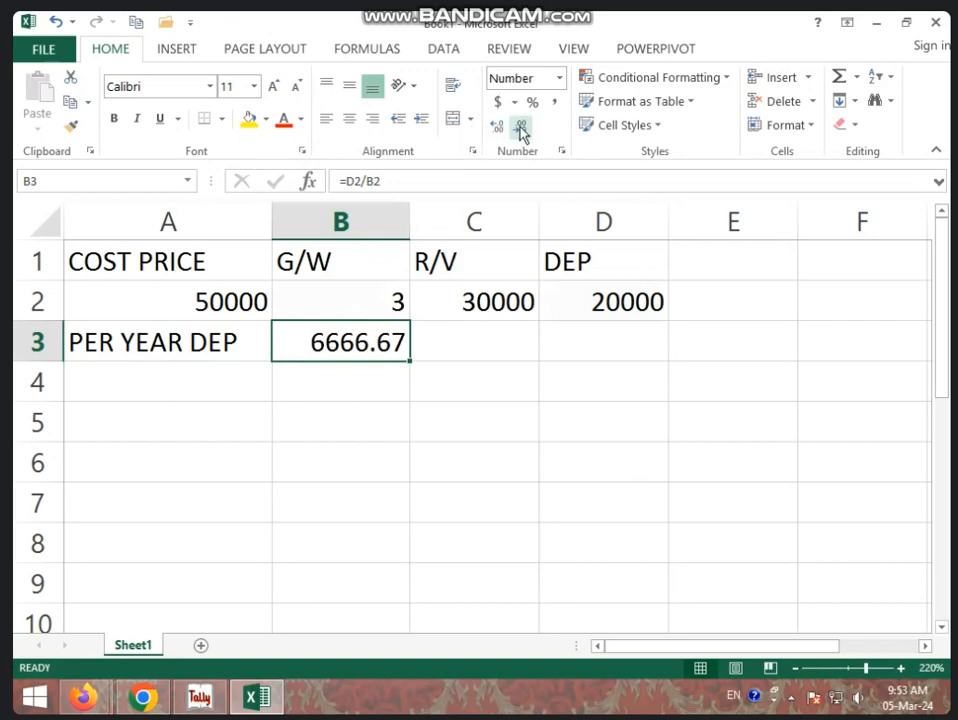
left_click(520, 128)
left_click(520, 128)
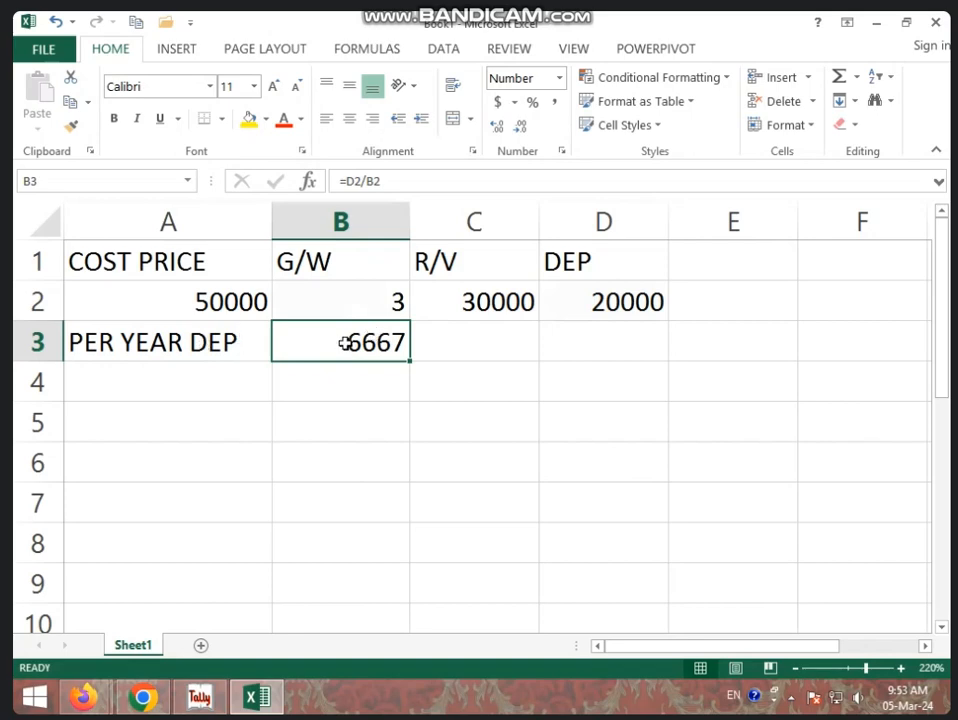
Enter the label PER MONTH DEP in cell A4.
left_click(248, 374)
type("PER ")
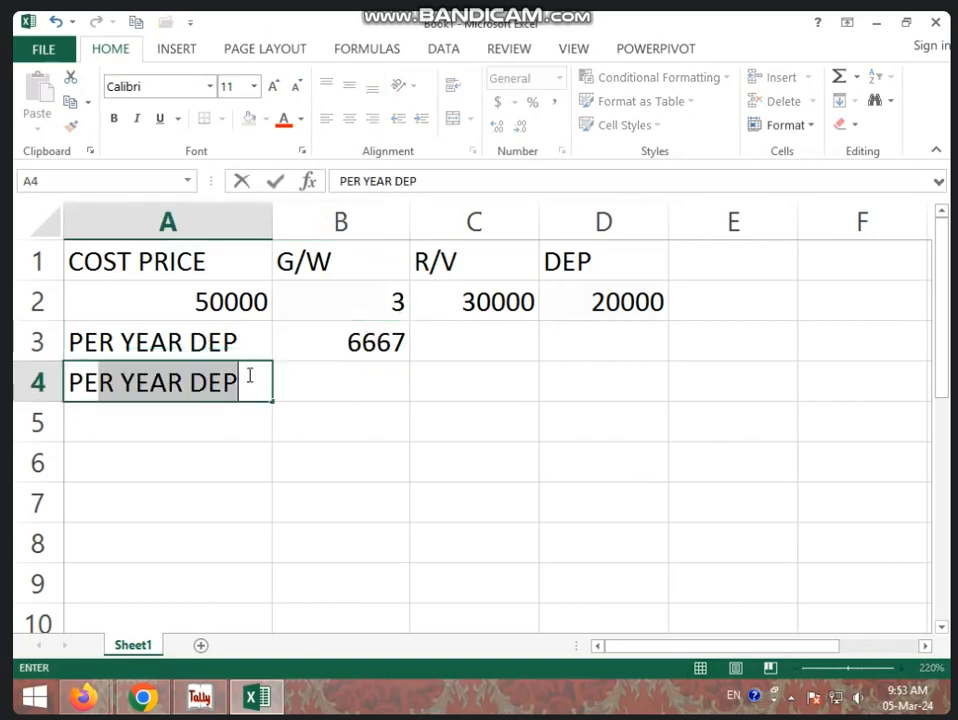
type("MONT")
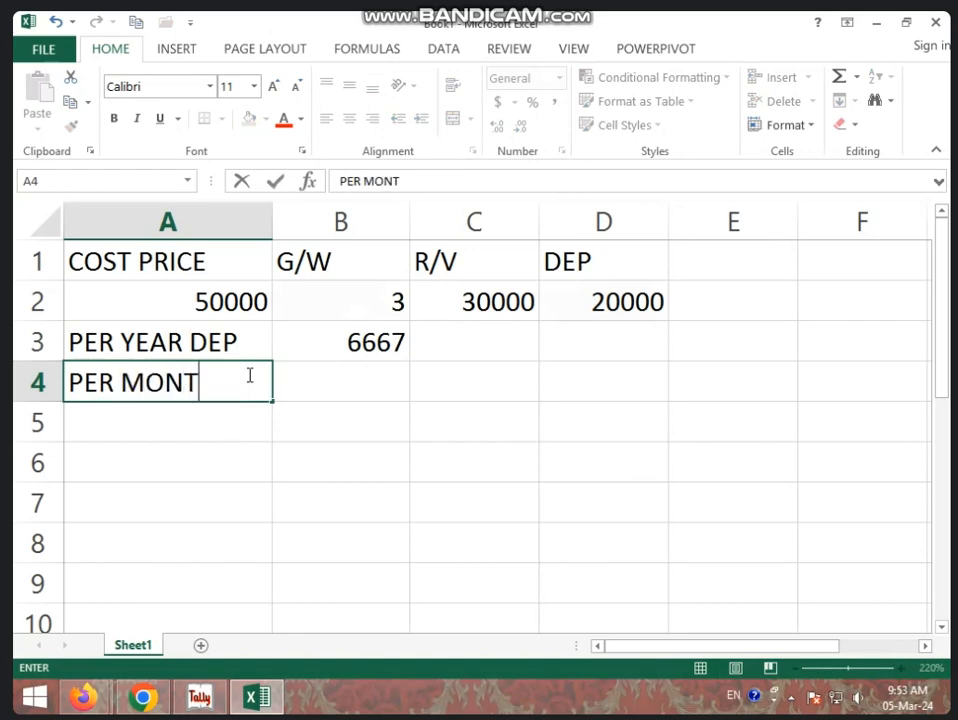
type("H DEP")
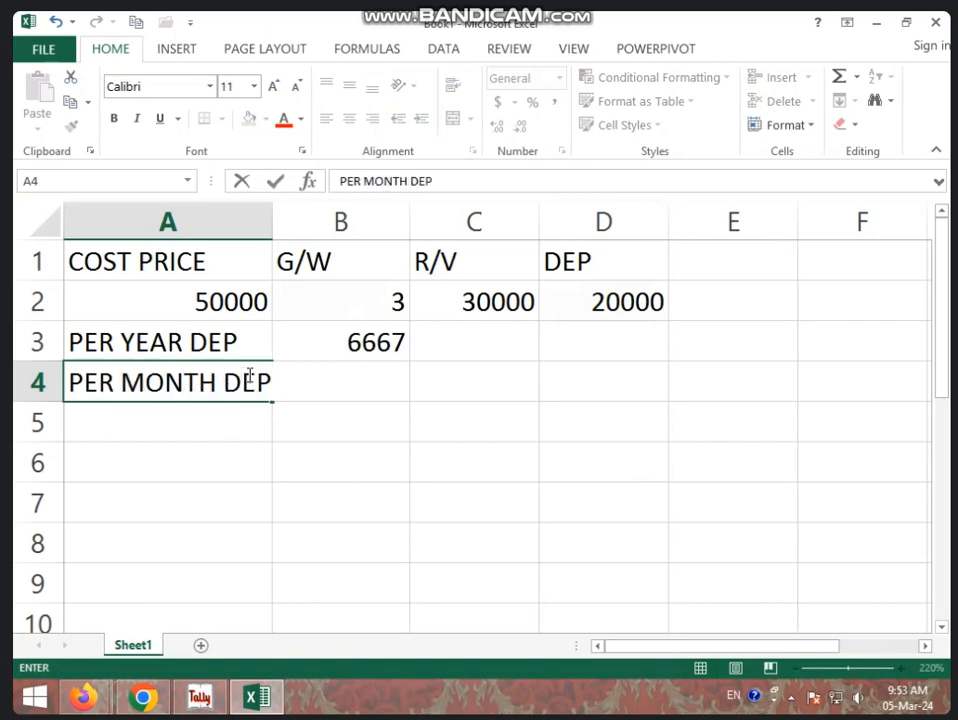
left_click(344, 425)
Calculate the monthly depreciation in B4 with the formula =B3/12.
left_click(352, 387)
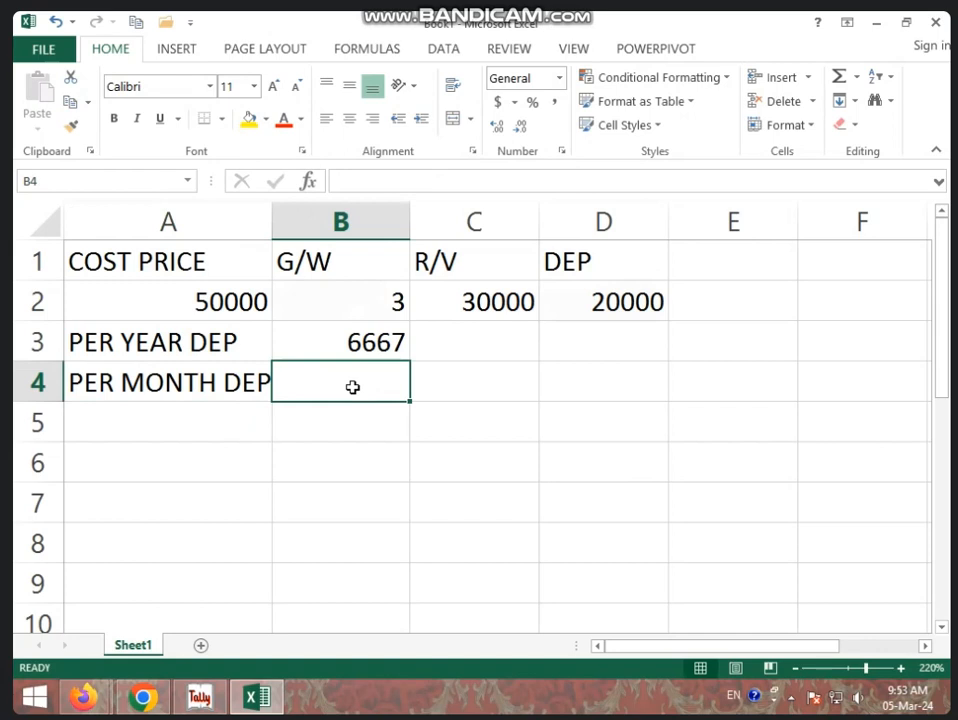
type("=")
left_click(390, 337)
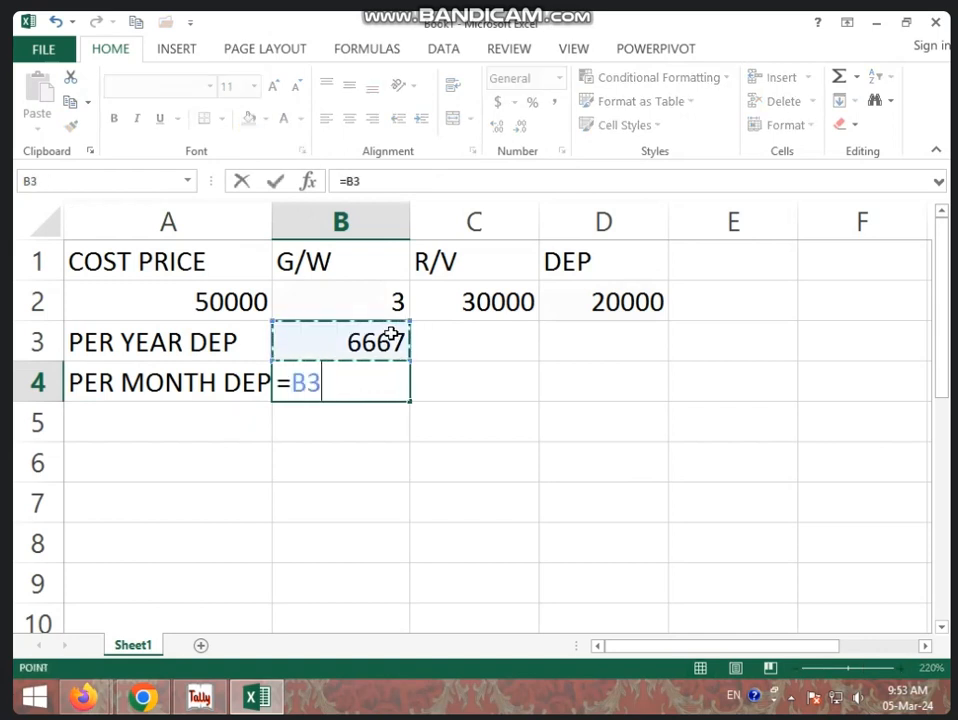
type("/12")
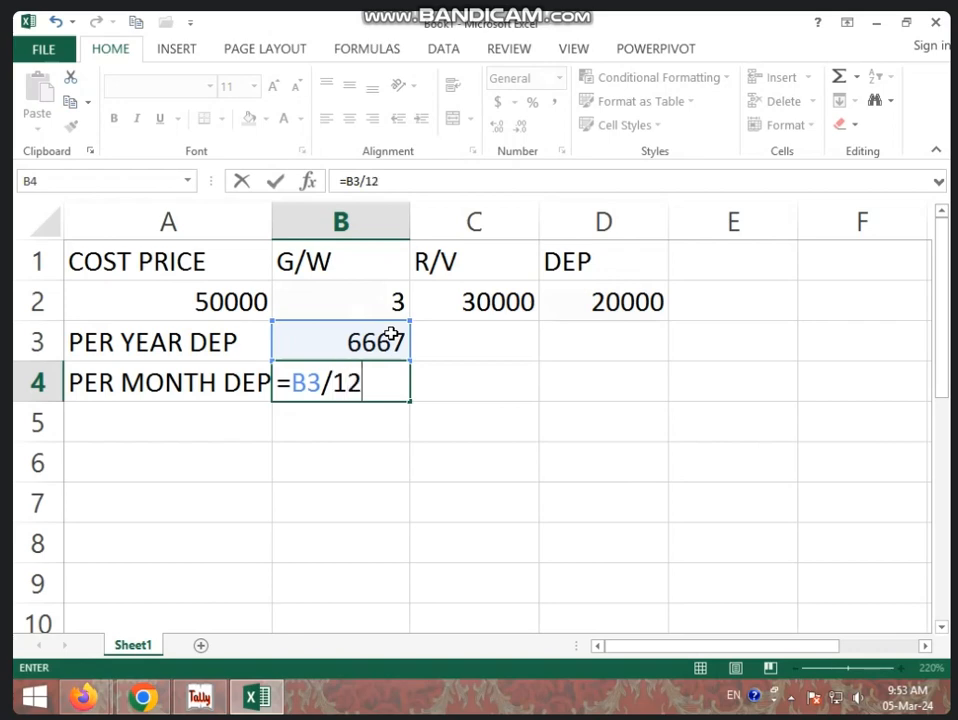
key("Return")
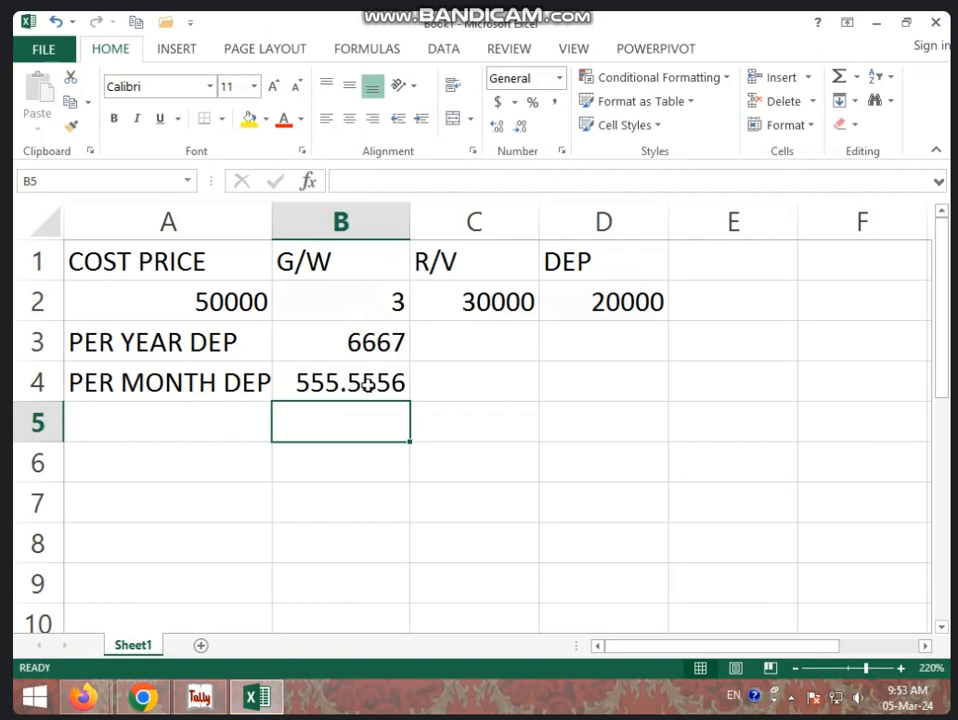
Reduce the monthly depreciation in B4 to display no decimal places.
left_click(376, 380)
left_click(520, 127)
left_click(520, 127)
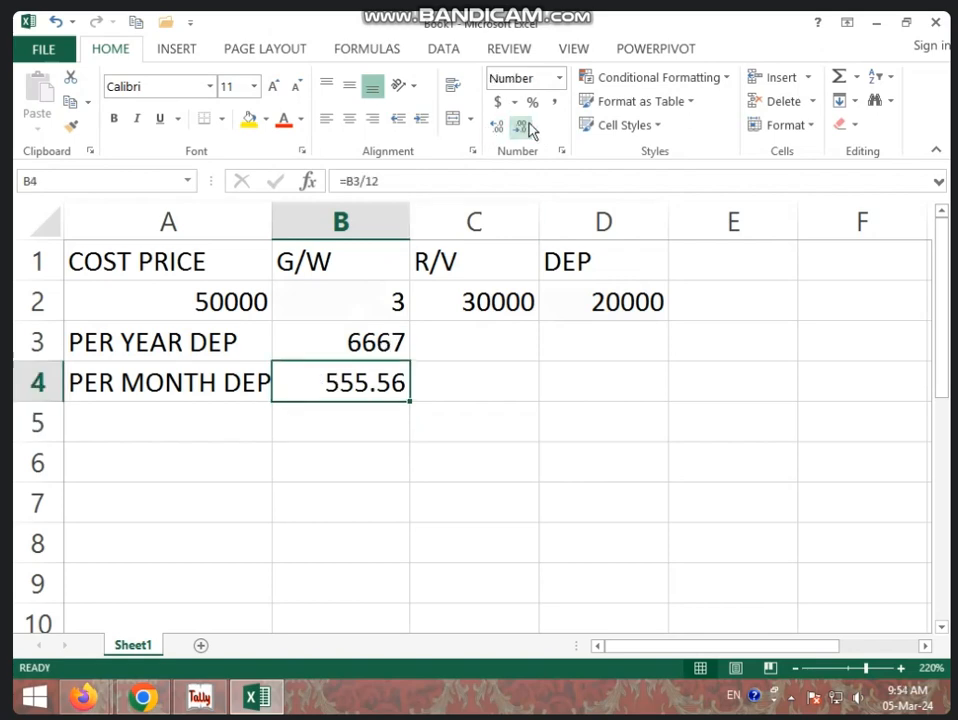
left_click(520, 127)
left_click(520, 127)
Enter the label PER DAY DEP in cell A5.
left_click(206, 432)
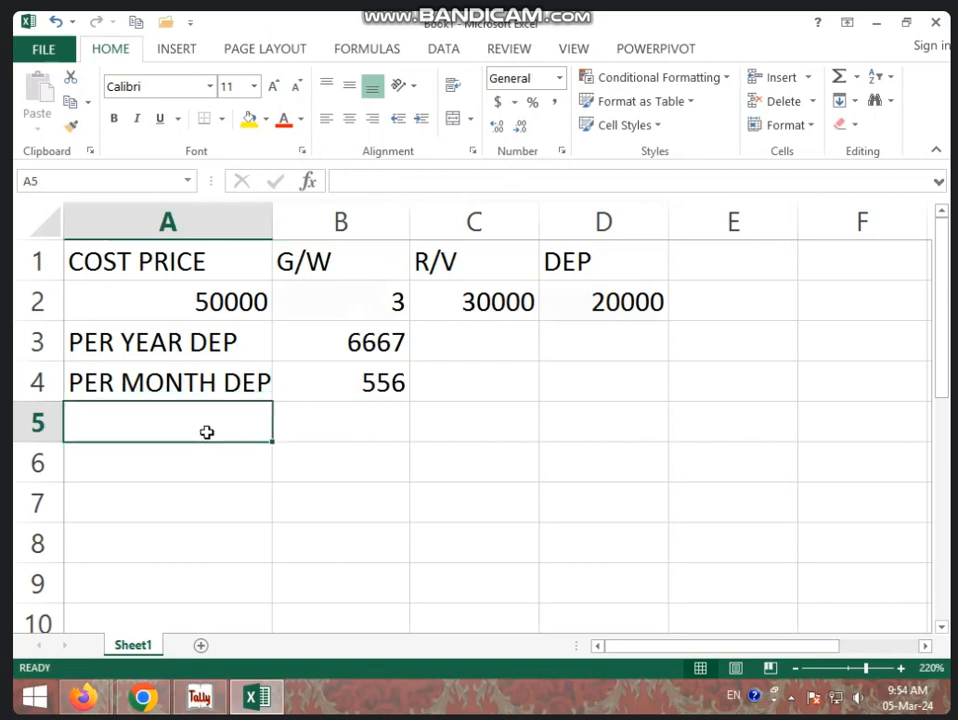
type("PER D")
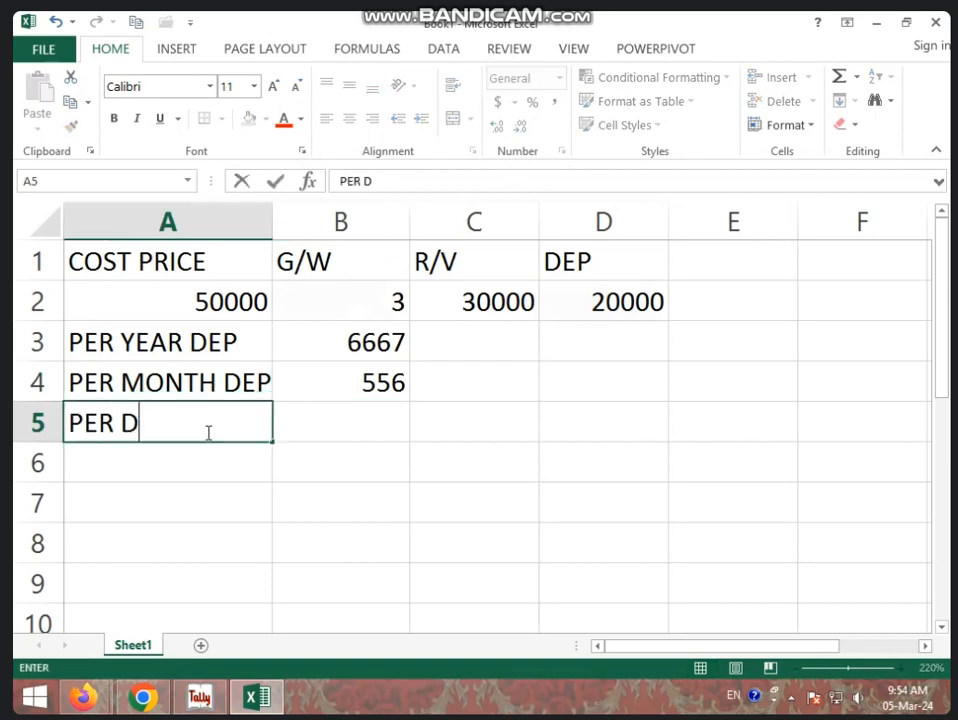
type("AY DEP")
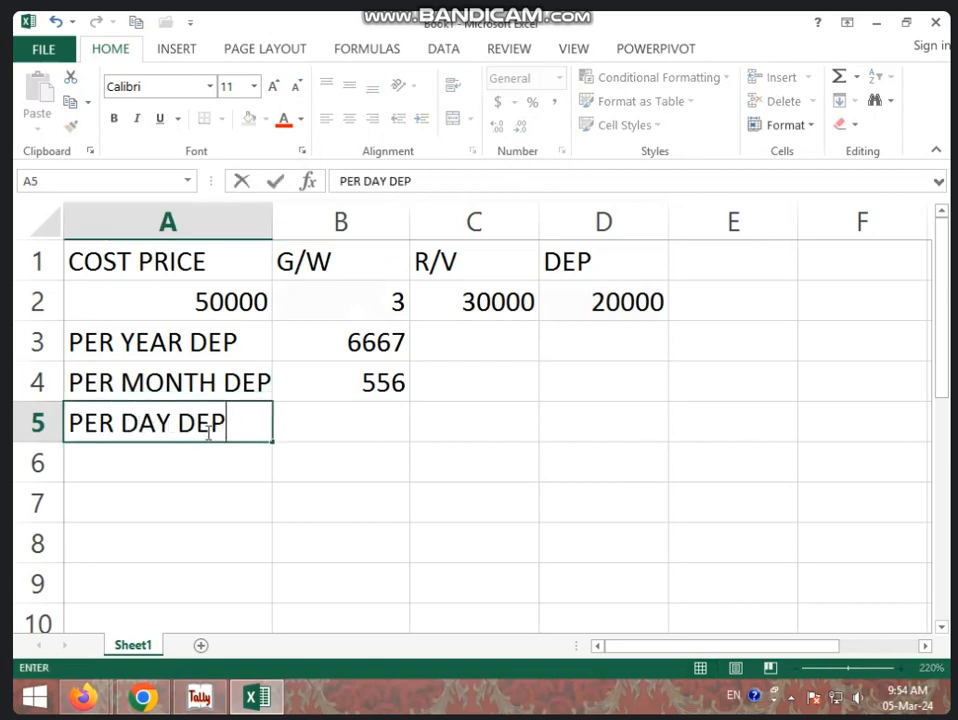
Calculate the daily depreciation in B5 with the formula =B3/365.
left_click(331, 430)
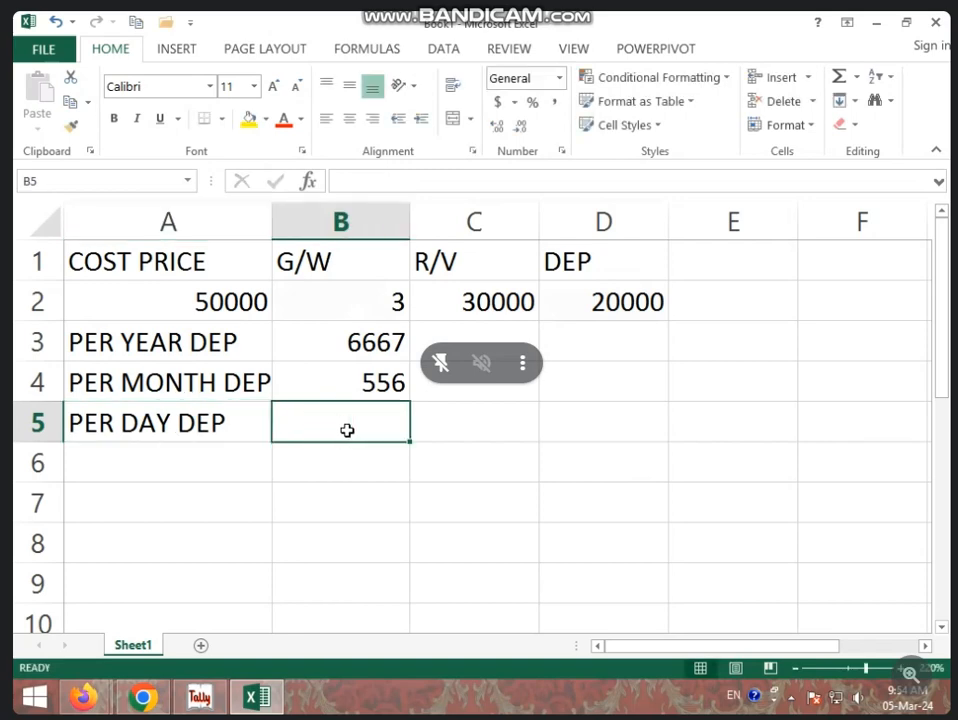
type("=")
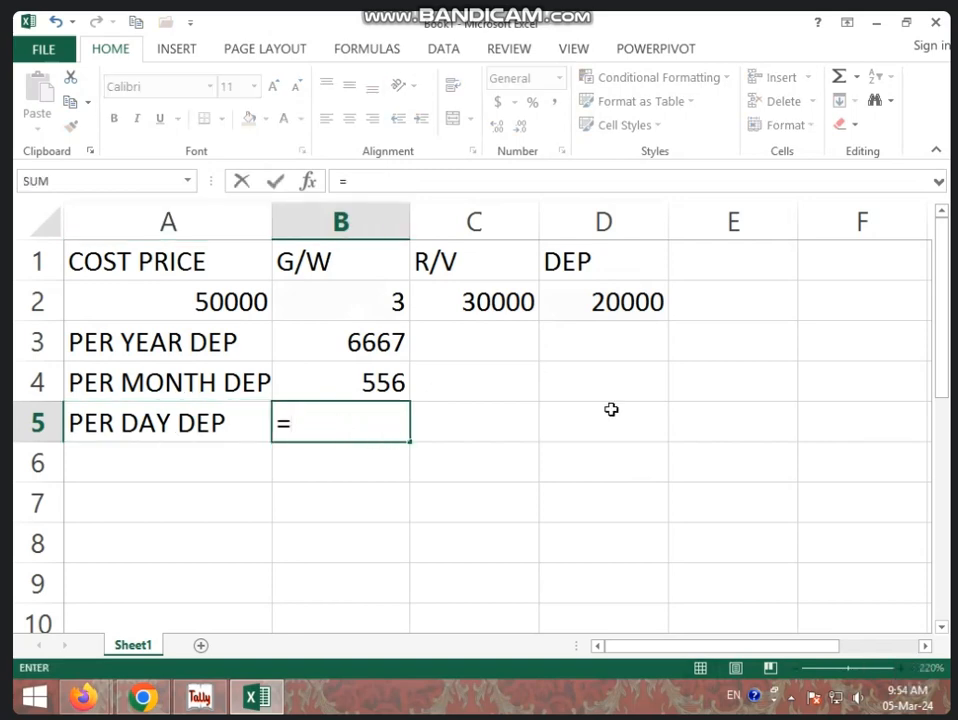
left_click(338, 346)
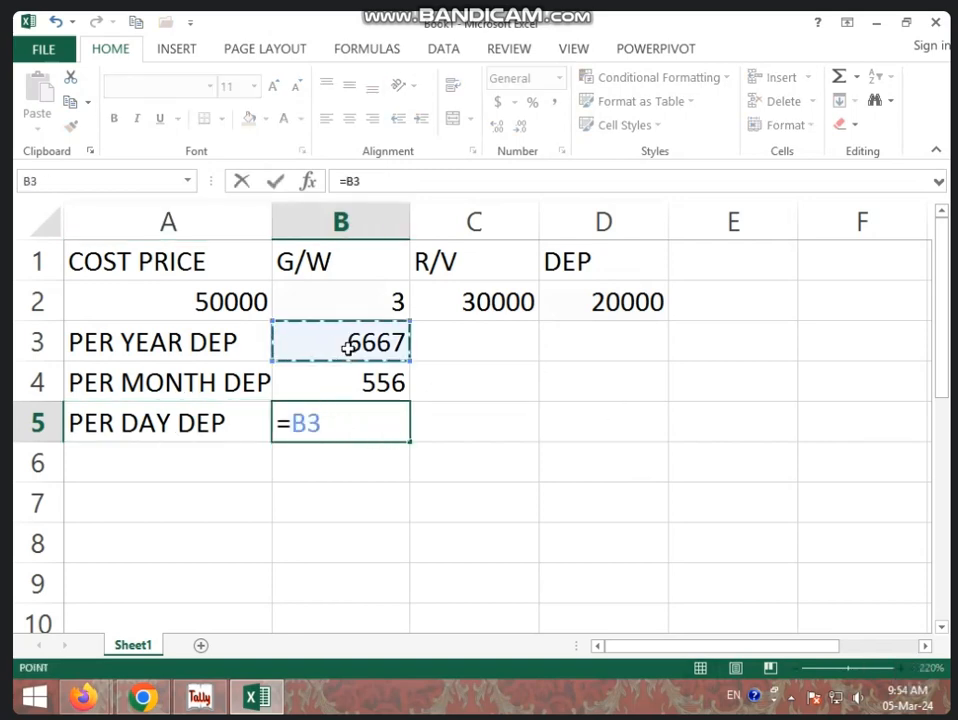
type("/3")
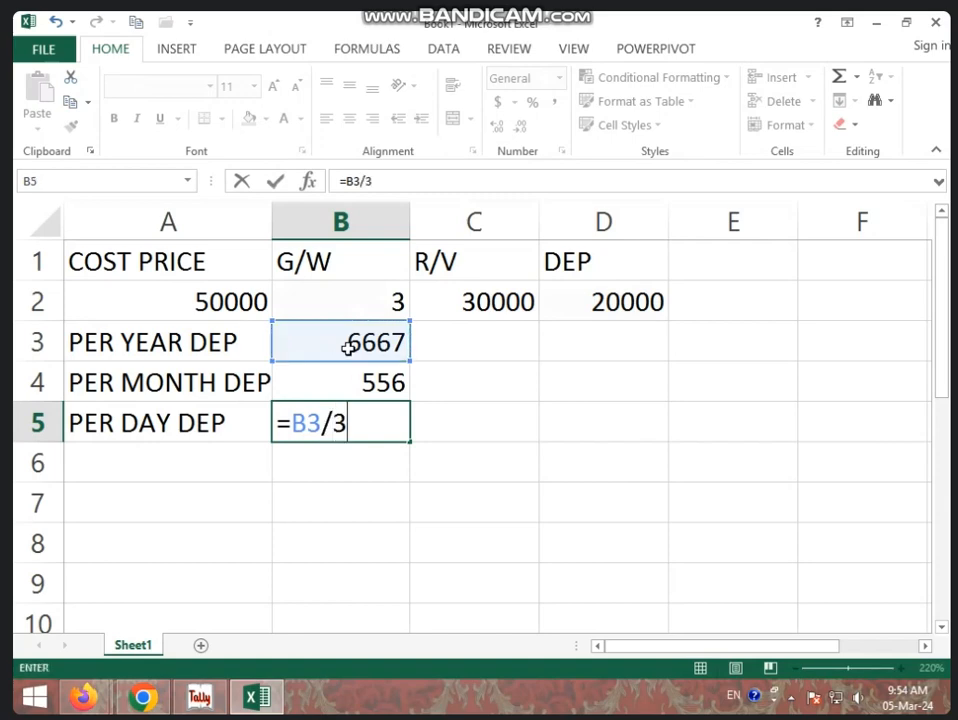
type("65")
key("Return")
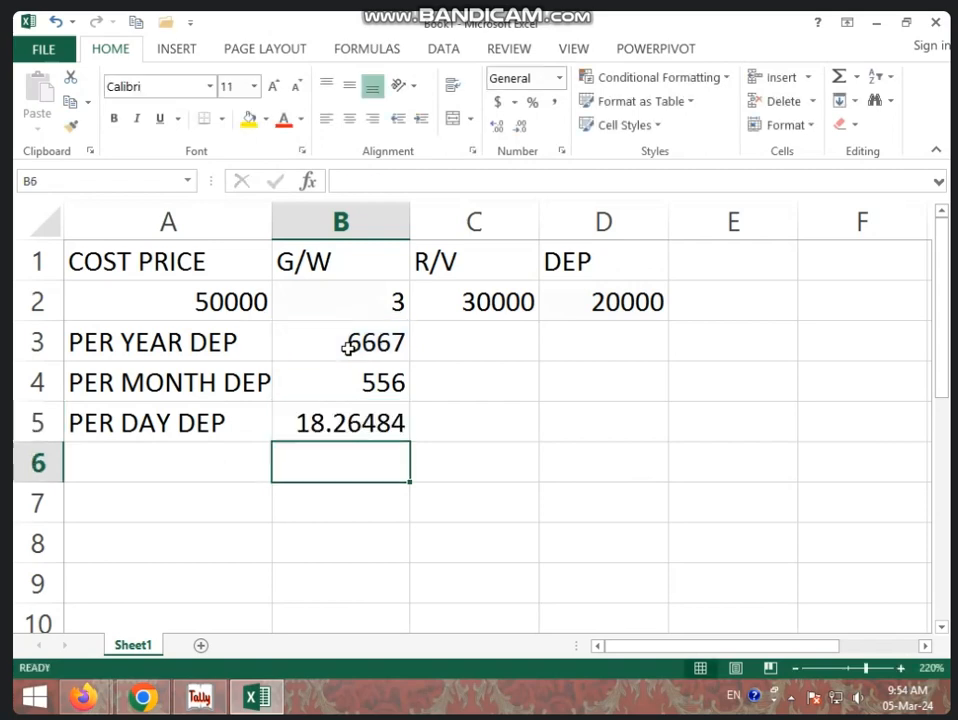
Reduce the daily depreciation in B5 to display no decimal places.
left_click(325, 423)
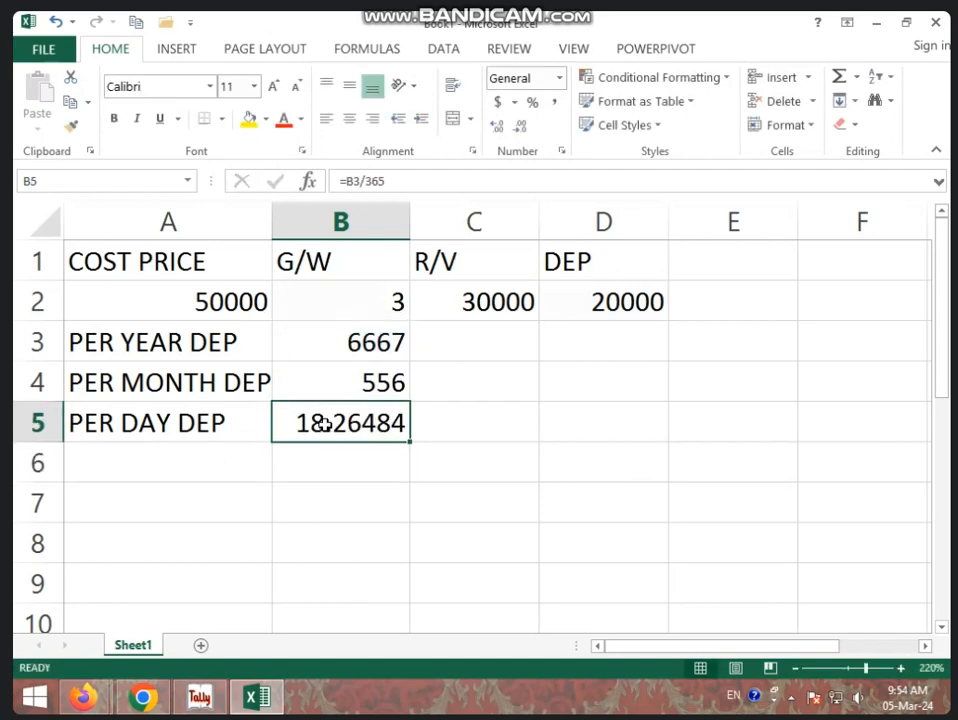
left_click(521, 126)
left_click(521, 126)
left_click(521, 126)
left_click(521, 126)
left_click(521, 126)
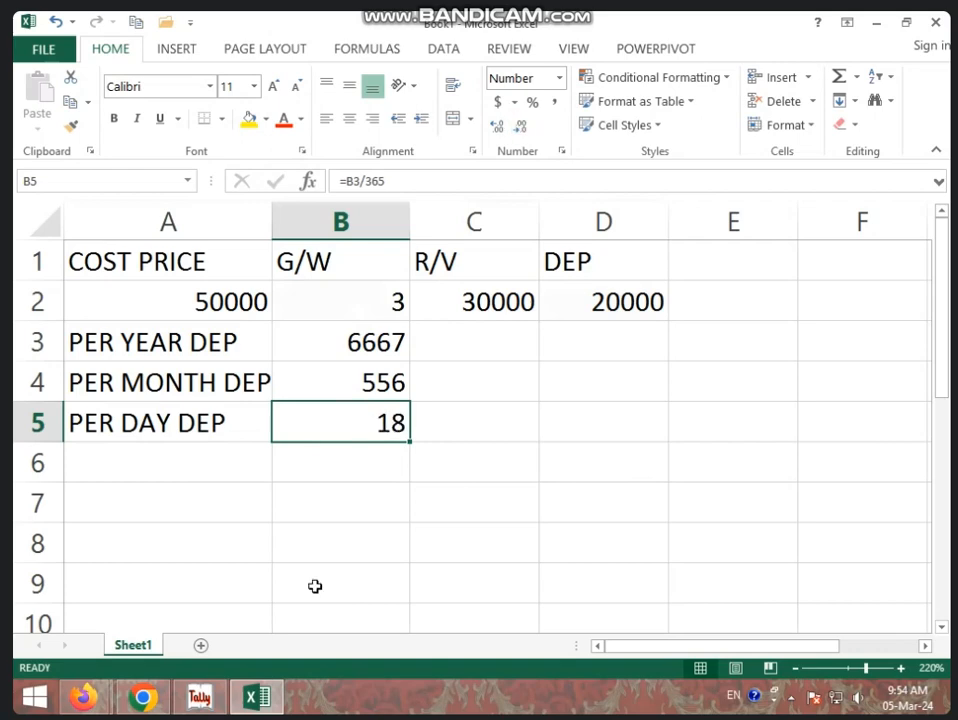
Review the formulas behind the yearly, monthly and daily depreciation in B3 to B5.
left_click(367, 343)
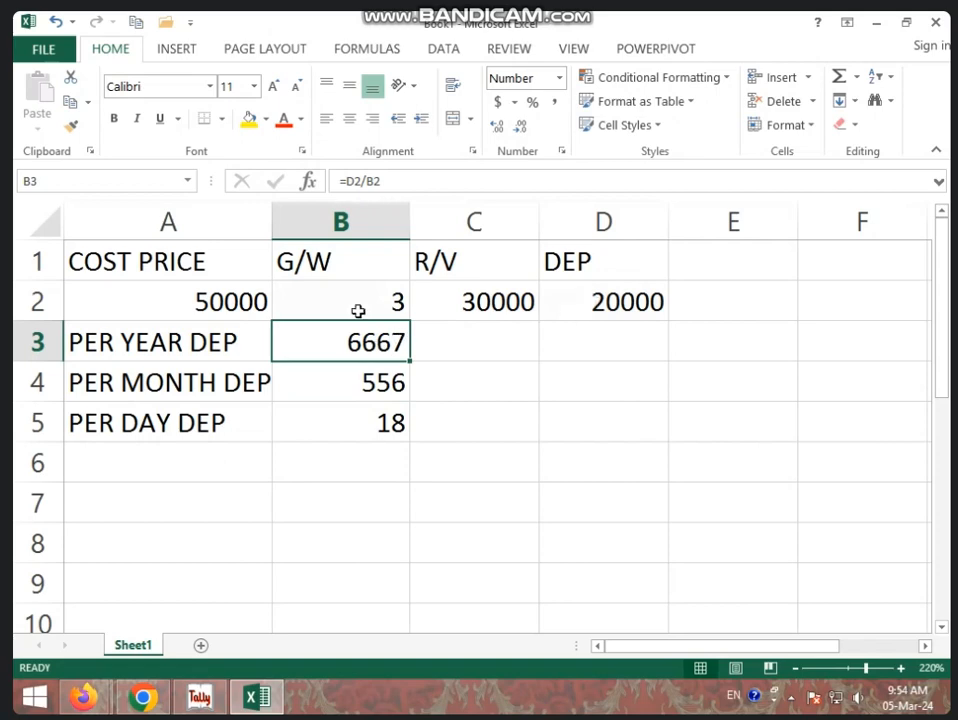
left_click(336, 389)
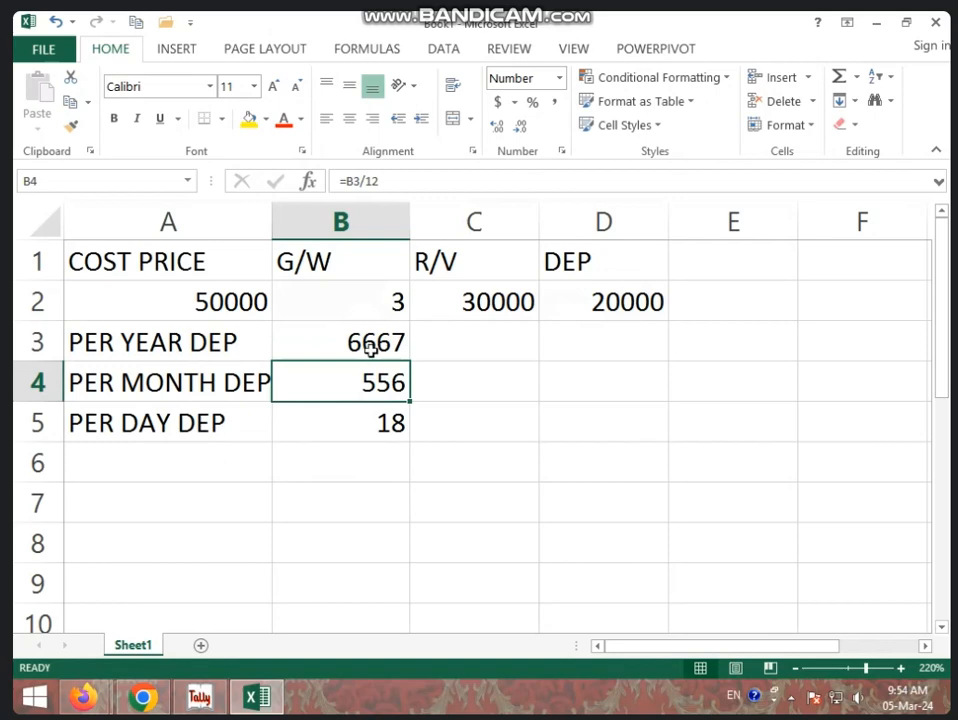
left_click(390, 424)
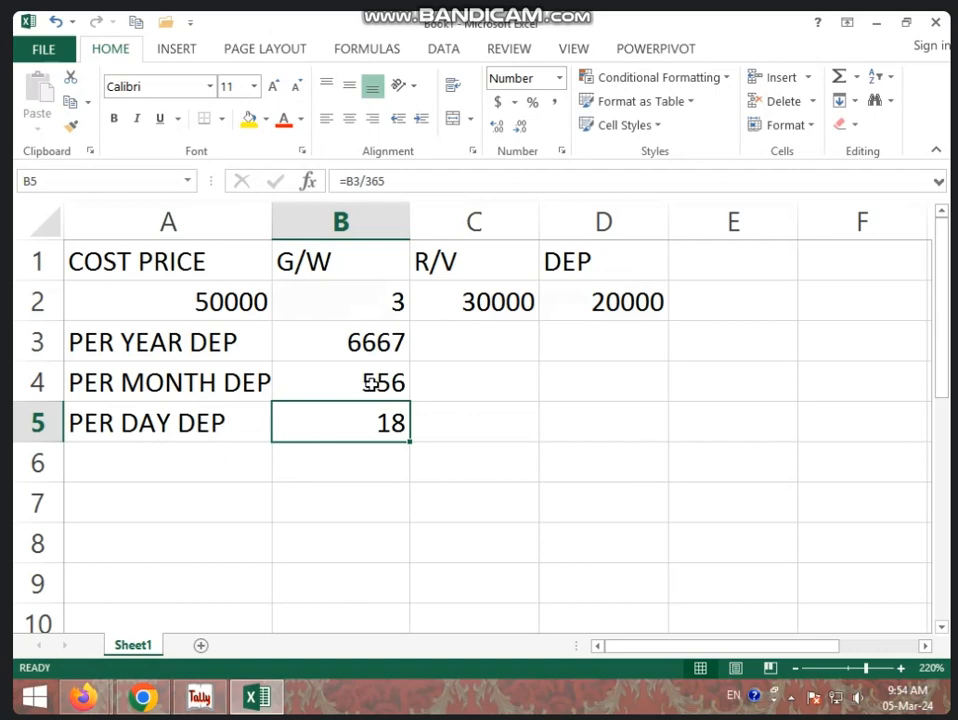
left_click(464, 430)
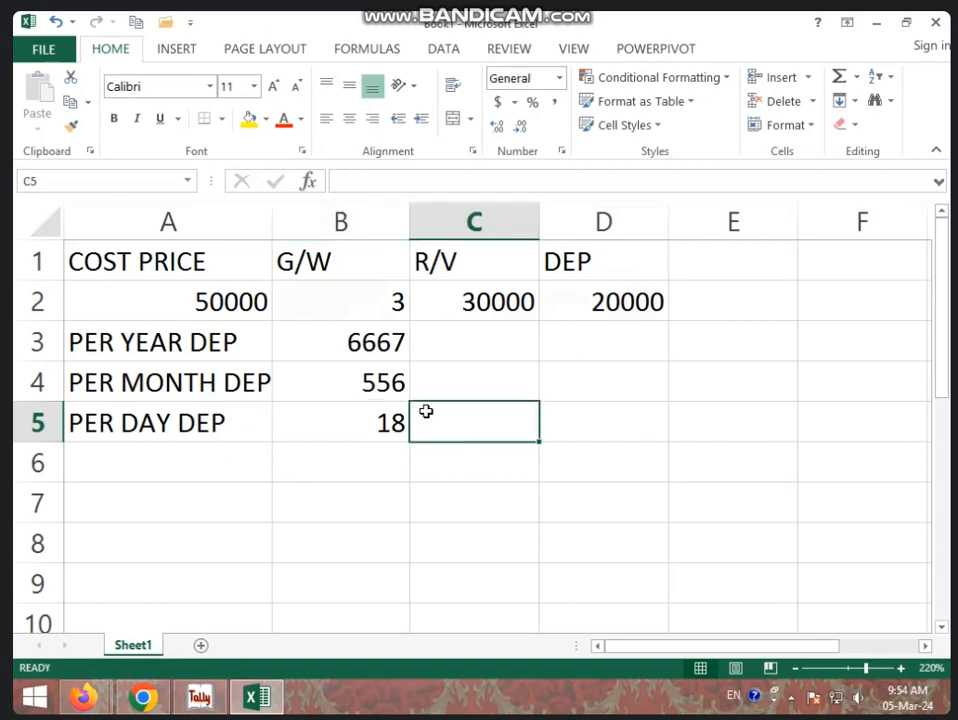
left_click(396, 436)
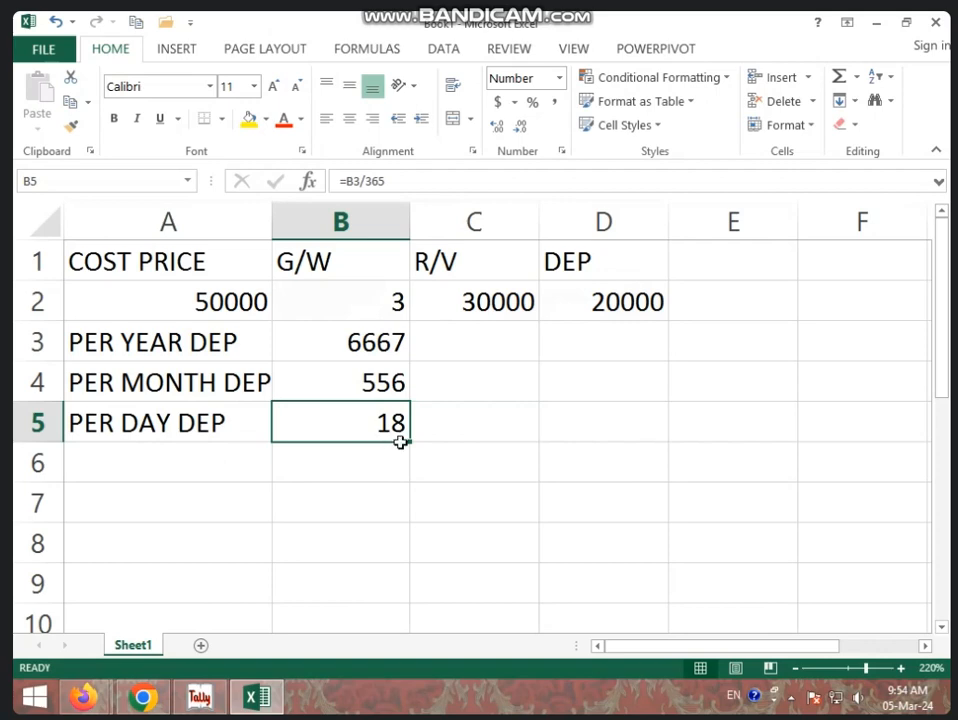
Calculate an alternative daily depreciation in C5 from the monthly figure with the formula =B4/30.
left_click(482, 429)
type("=")
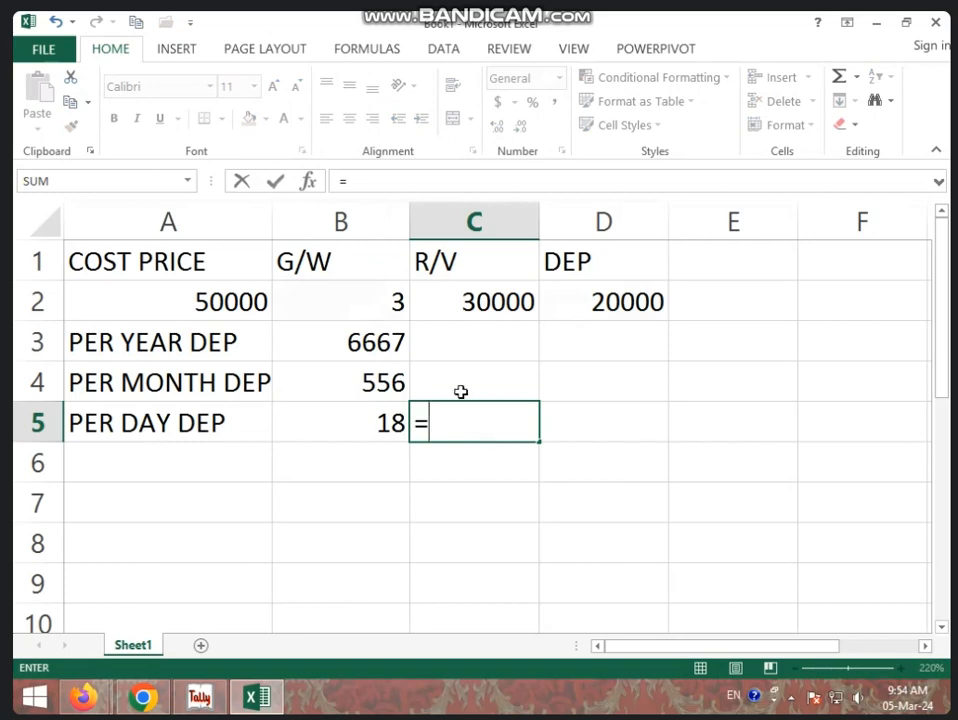
left_click(368, 381)
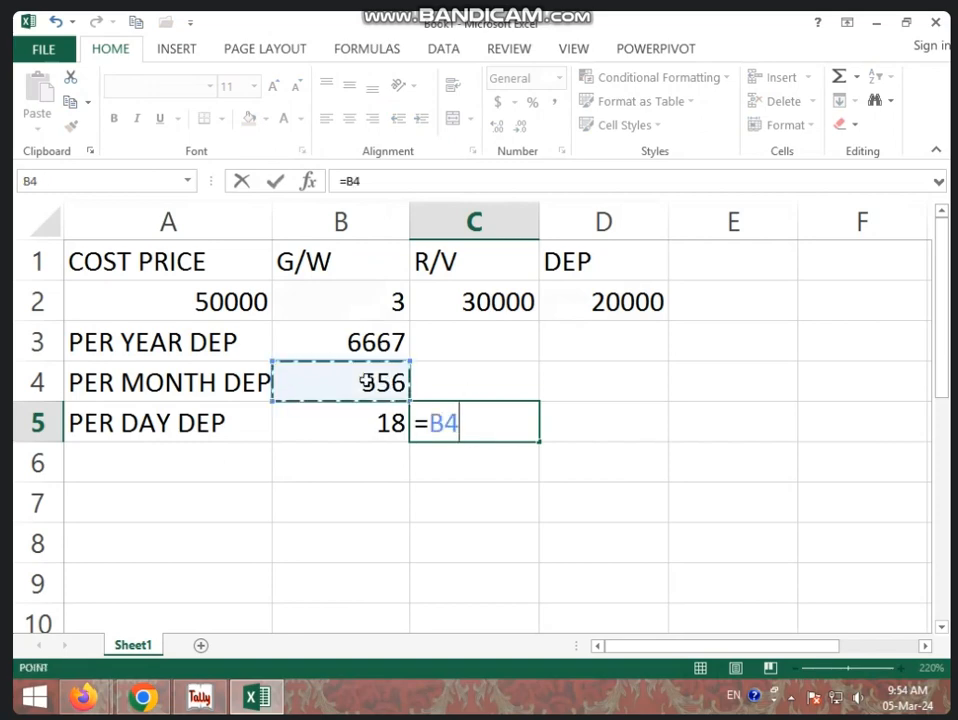
type("/")
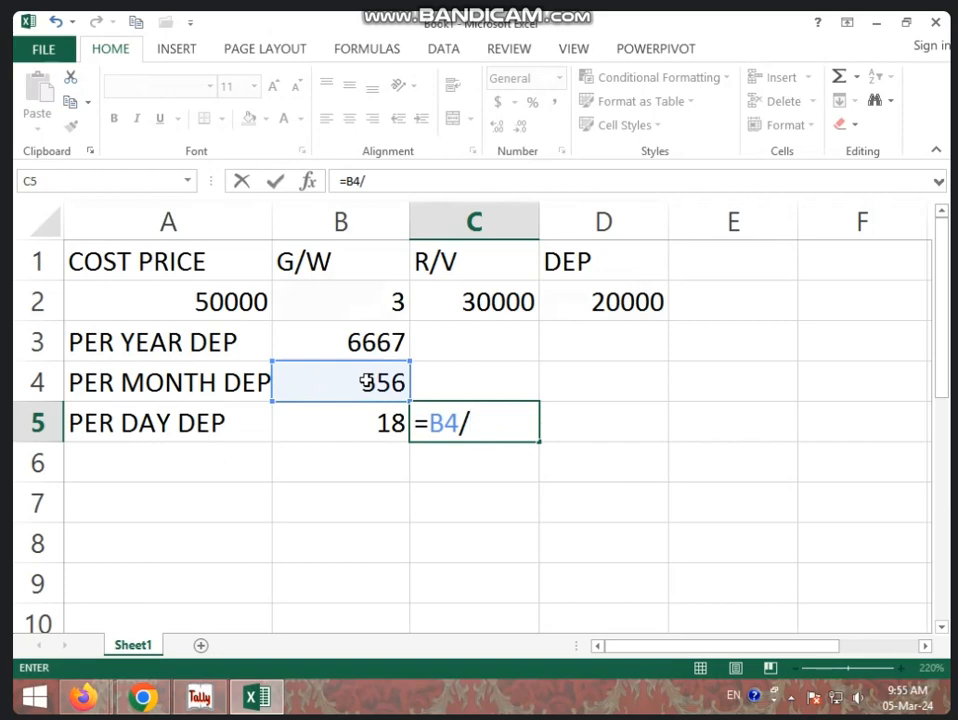
type("30")
key("Return")
Reduce the 30-day depreciation result in C5 to display no decimal places.
left_click(434, 422)
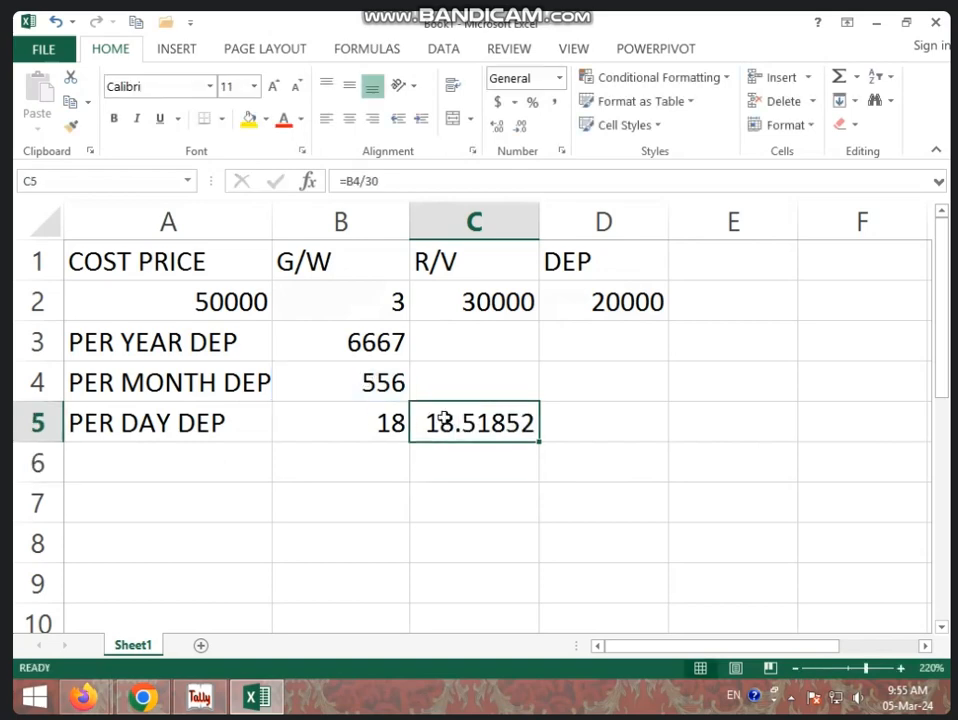
left_click(519, 128)
left_click(519, 128)
left_click(519, 128)
left_click(519, 128)
left_click(519, 128)
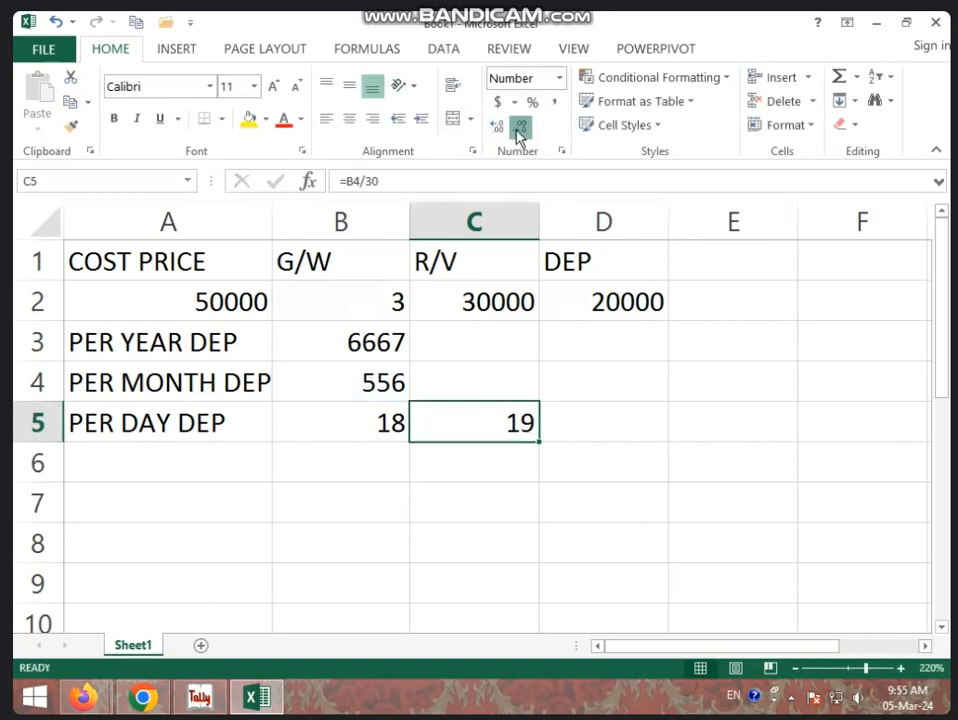
left_click(494, 461)
left_click(494, 438)
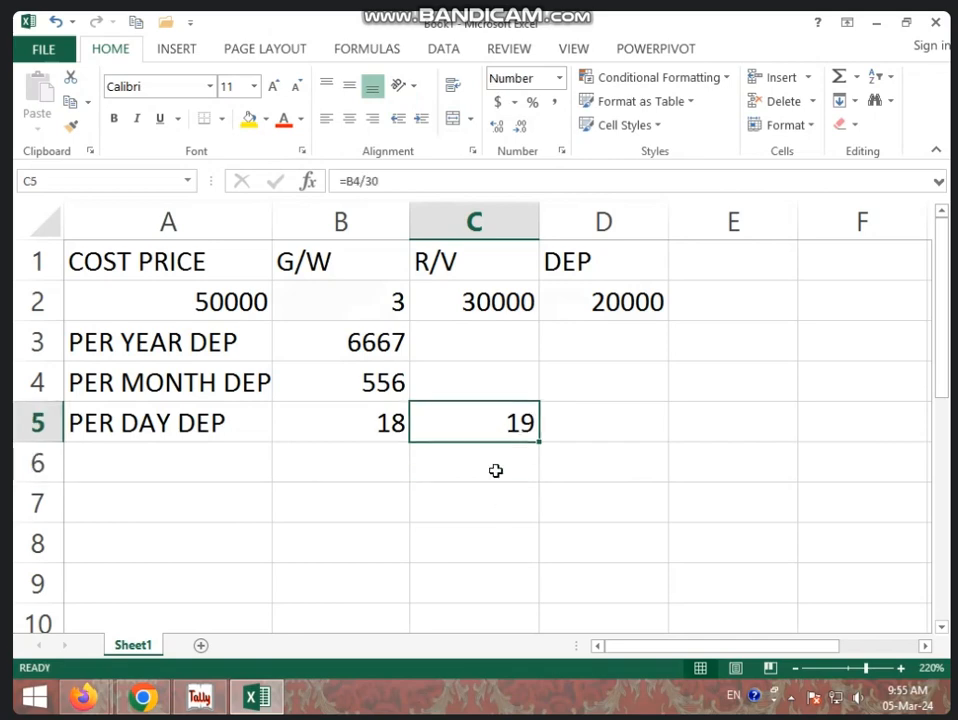
Calculate the daily depreciation for a 31-day month in C6 with the formula =B4/31.
left_click(494, 470)
type("=")
left_click(391, 381)
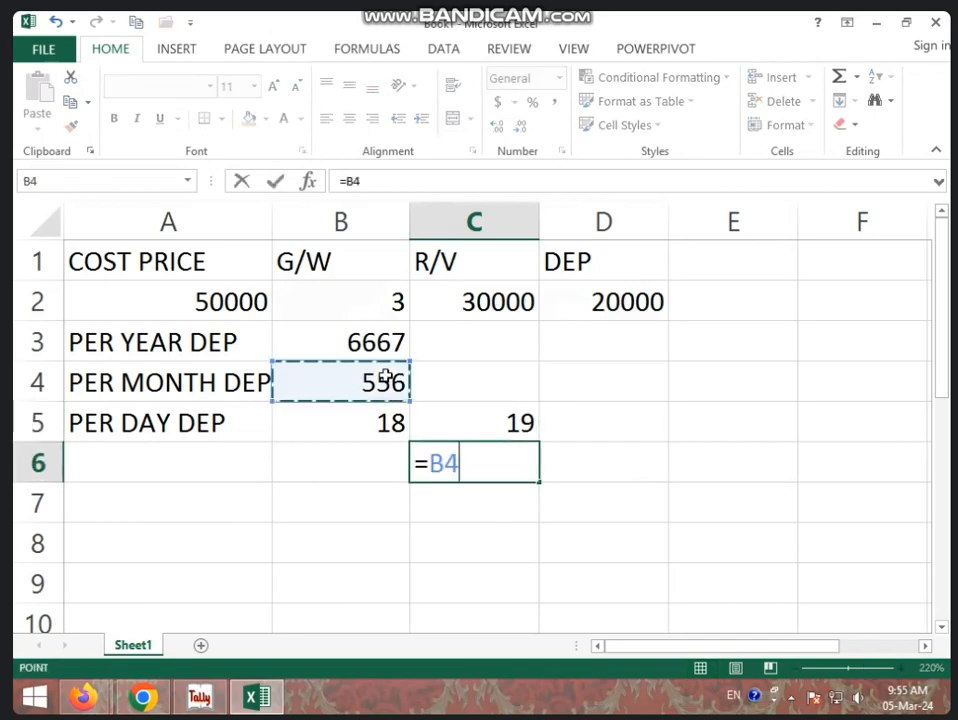
type("/31")
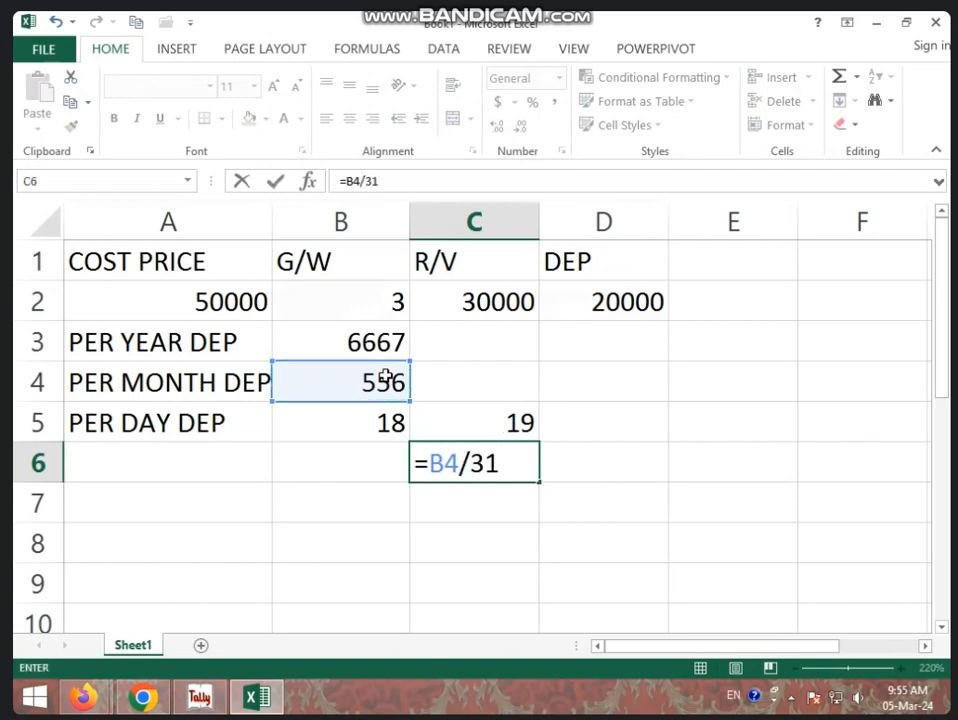
key("Return")
Reduce the 31-day depreciation result in C6 to display no decimal places.
left_click(474, 466)
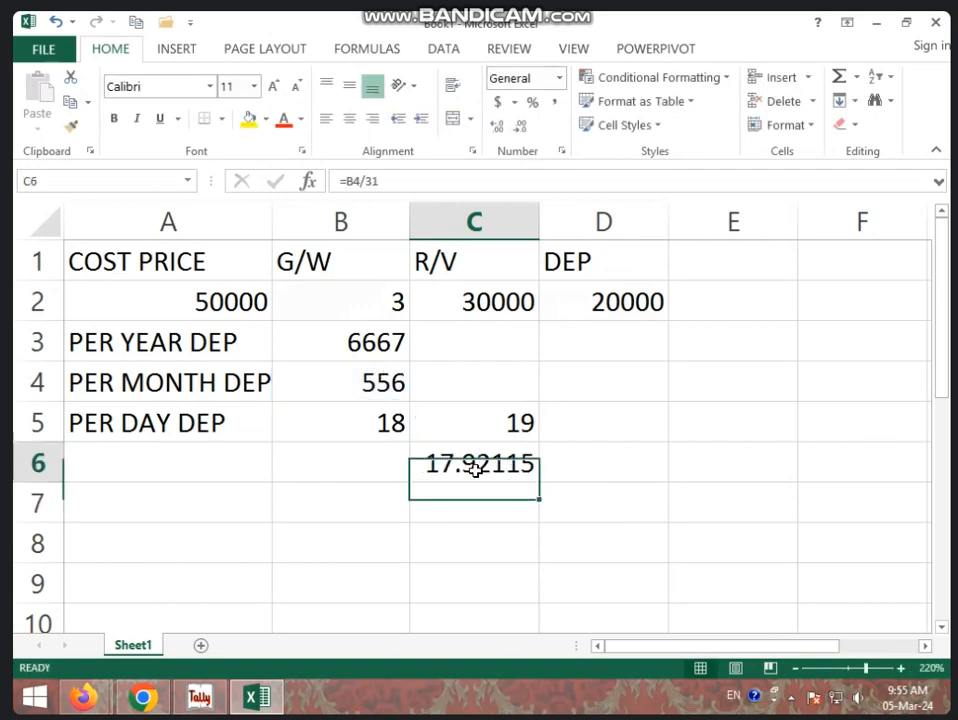
double_click(524, 130)
double_click(524, 130)
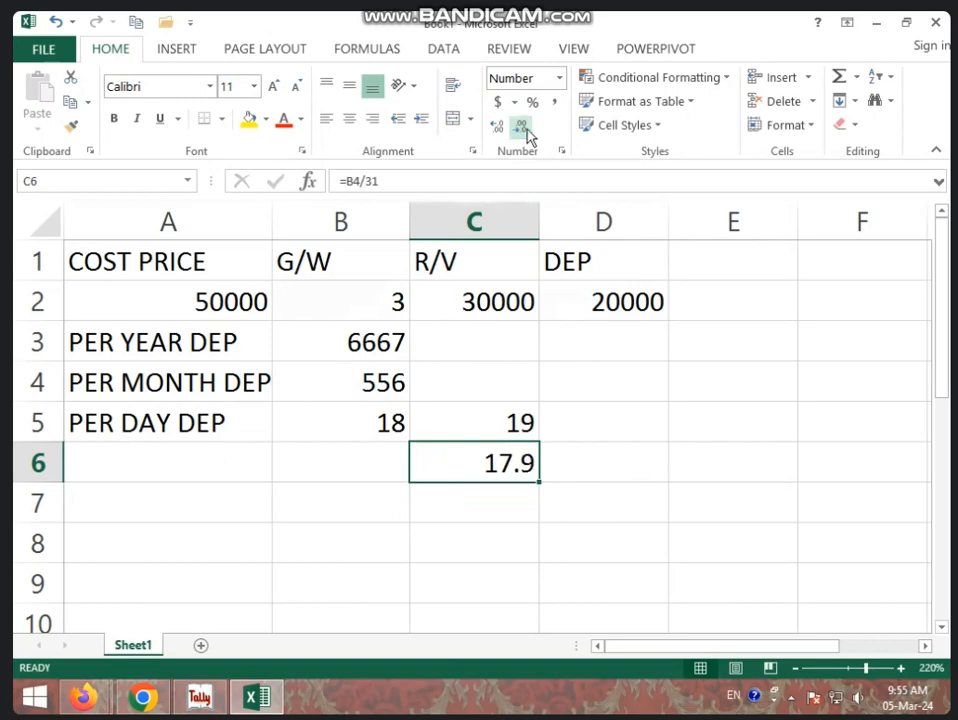
left_click(524, 130)
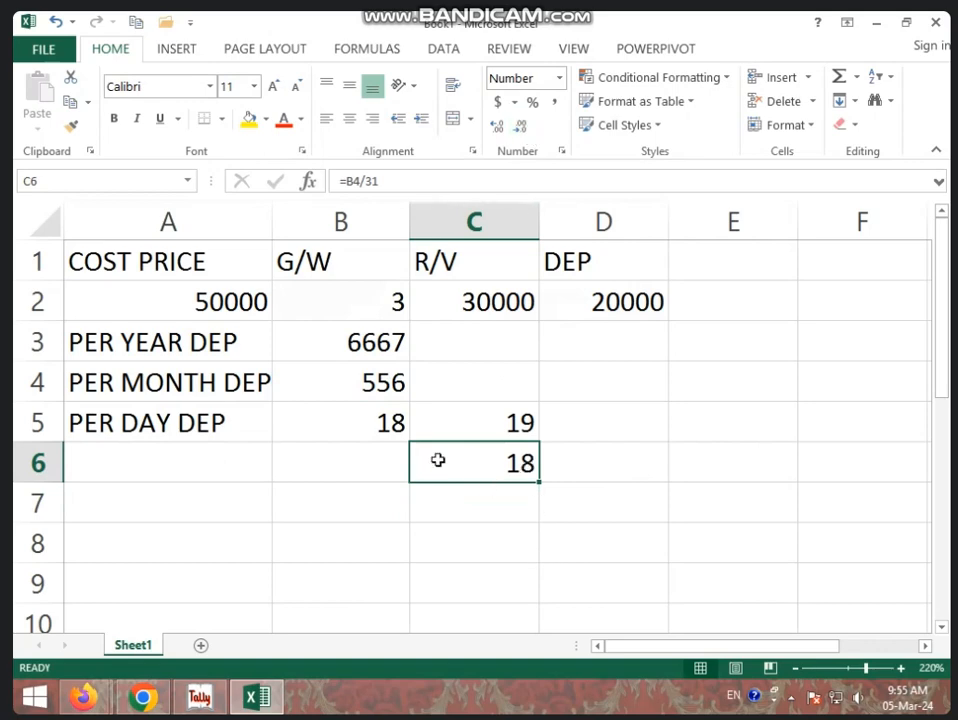
Compare the daily depreciation results in B5, C5 and C6, and delete the alternative calculations in C5:C6.
left_click(366, 430)
left_click(447, 464)
left_click(492, 425)
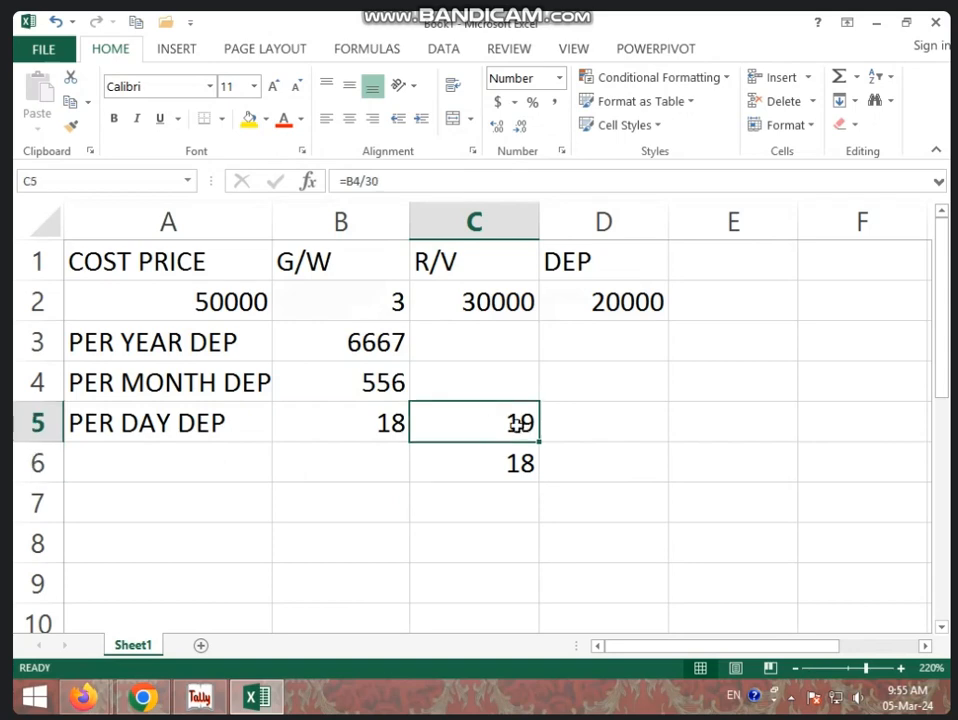
left_click(600, 462)
left_click_drag(520, 428, 526, 462)
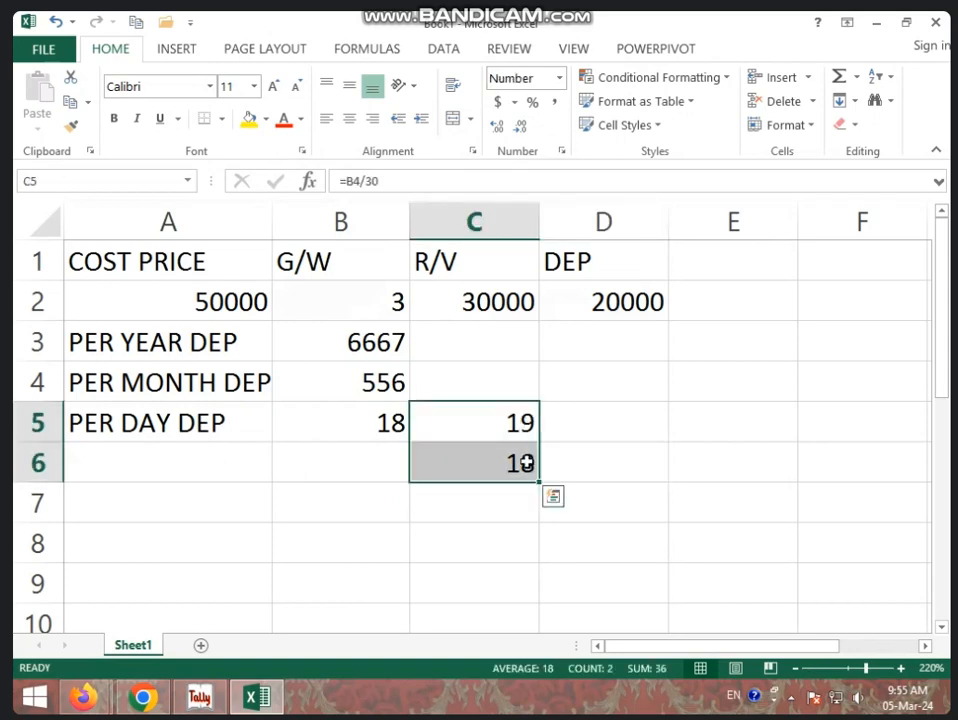
key("Delete")
left_click(494, 505)
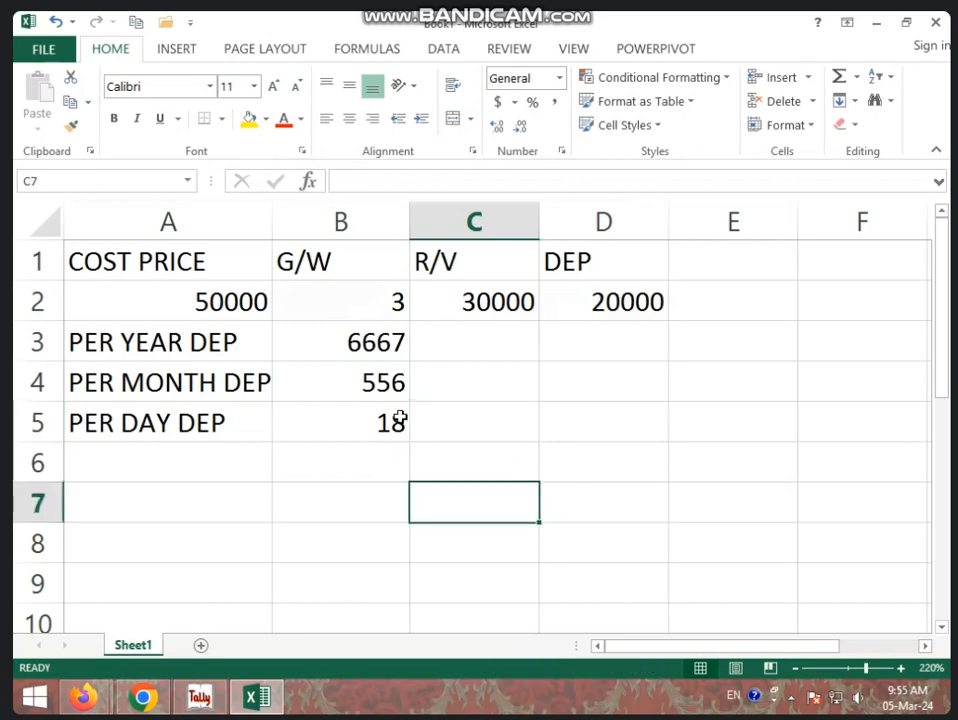
Compare the yearly depreciation formula in B3 with the daily depreciation formula in B5.
left_click(372, 427)
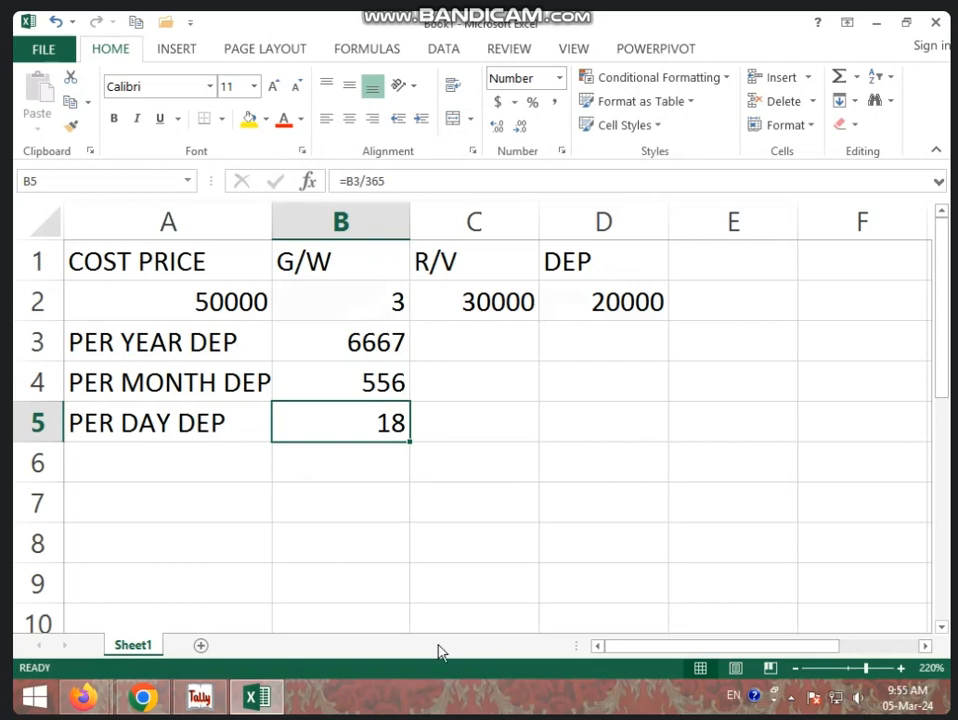
left_click(388, 350)
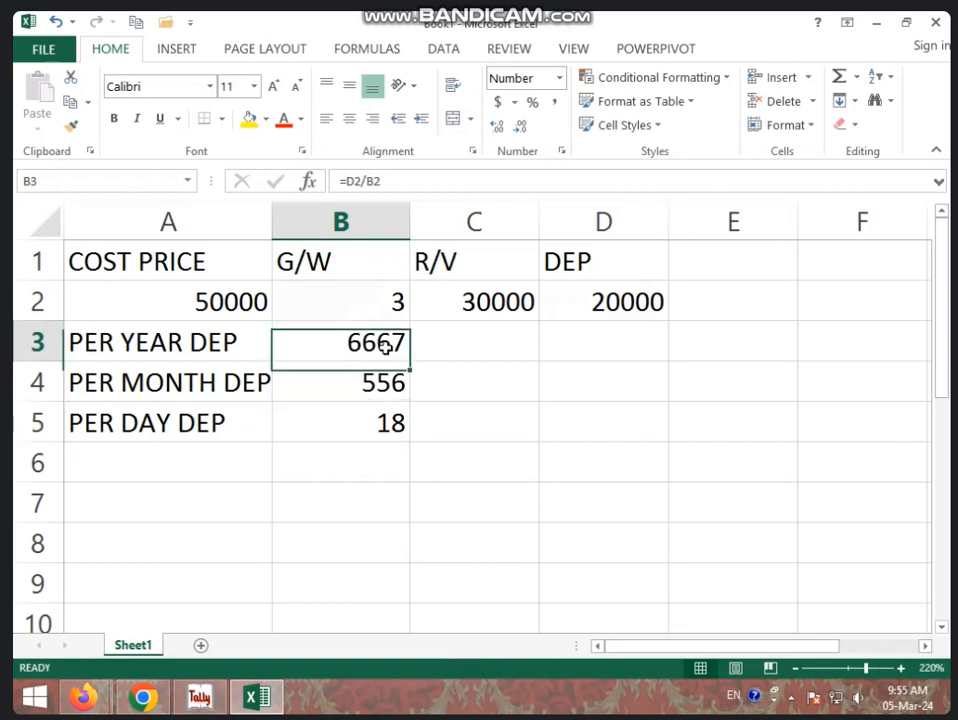
left_click(340, 420)
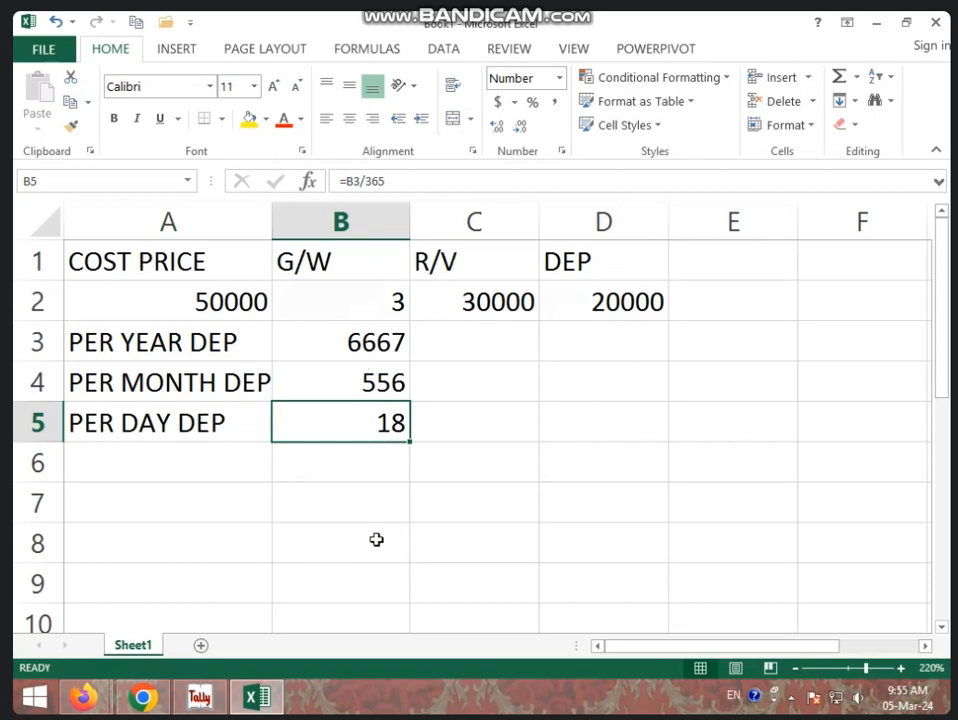
left_click(349, 349)
left_click(318, 437)
left_click(362, 345)
left_click(367, 413)
Enter the heading PER in cell E1.
left_click(720, 272)
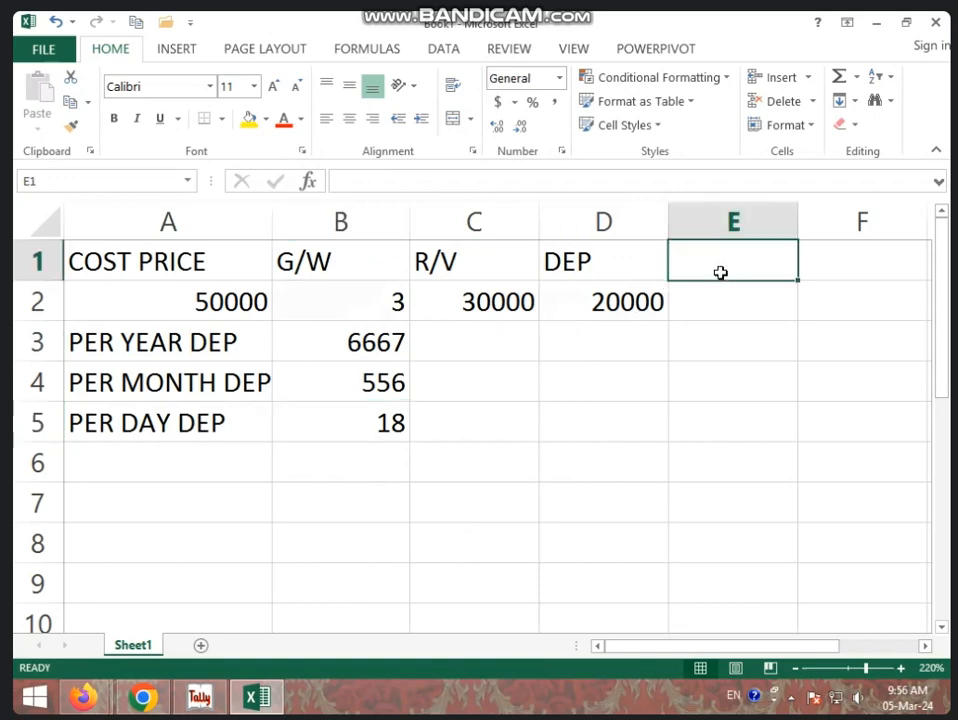
type("PER")
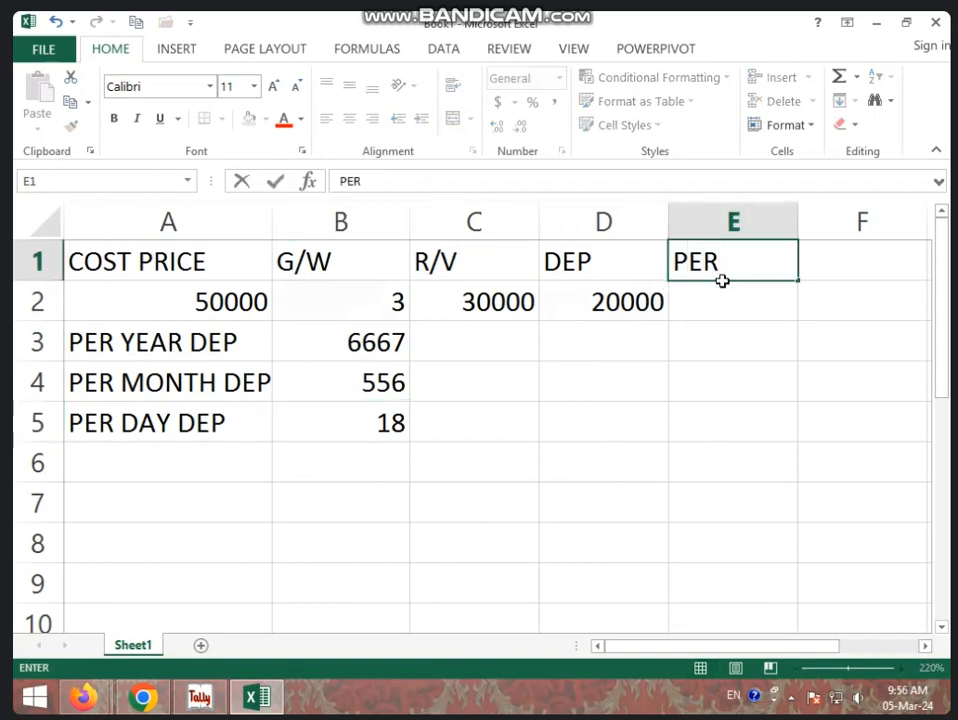
key("Return")
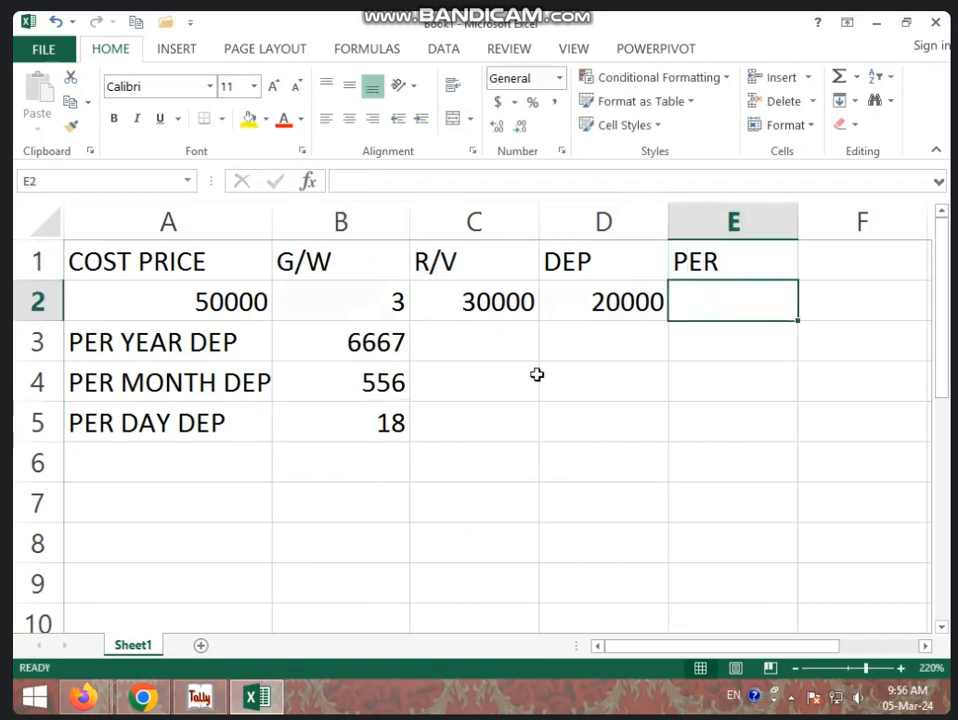
Format cell E2 under the PER heading as a percentage.
left_click(376, 338)
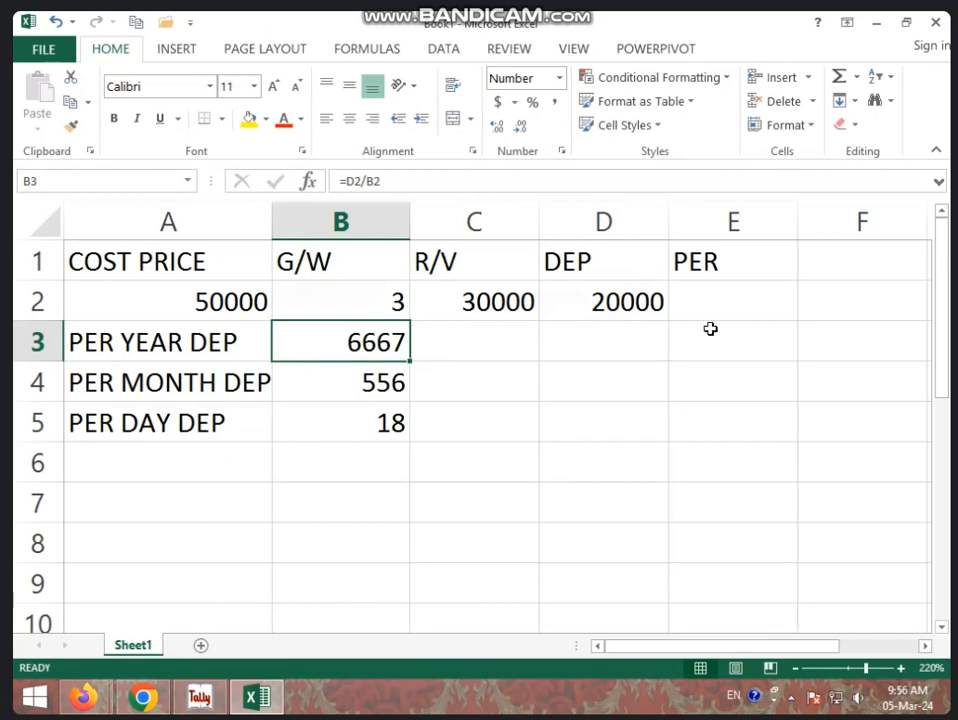
left_click(730, 303)
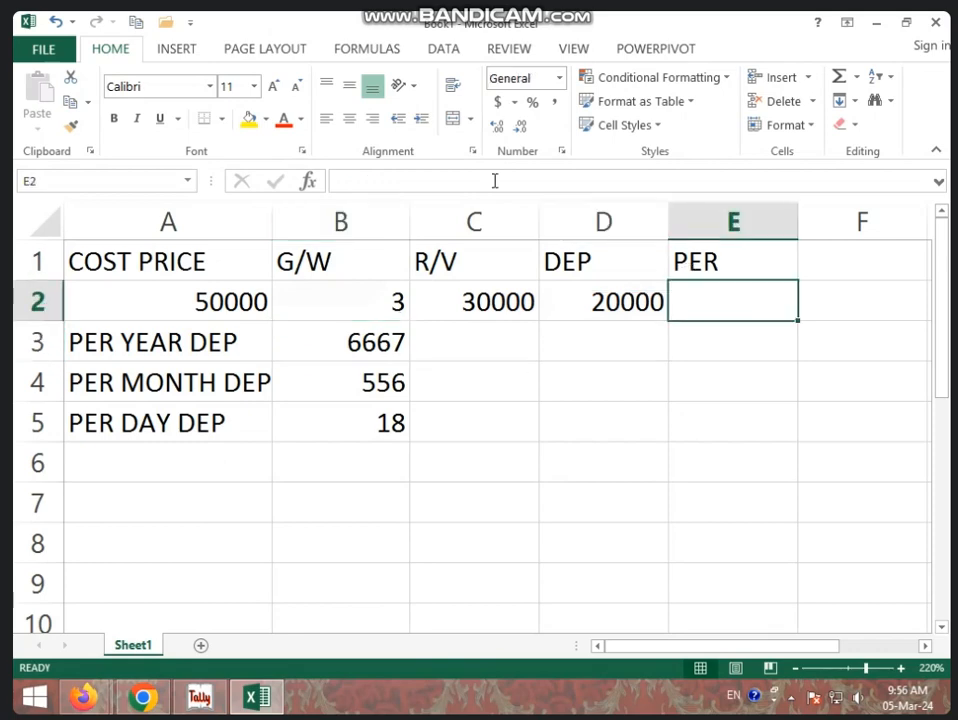
left_click(533, 102)
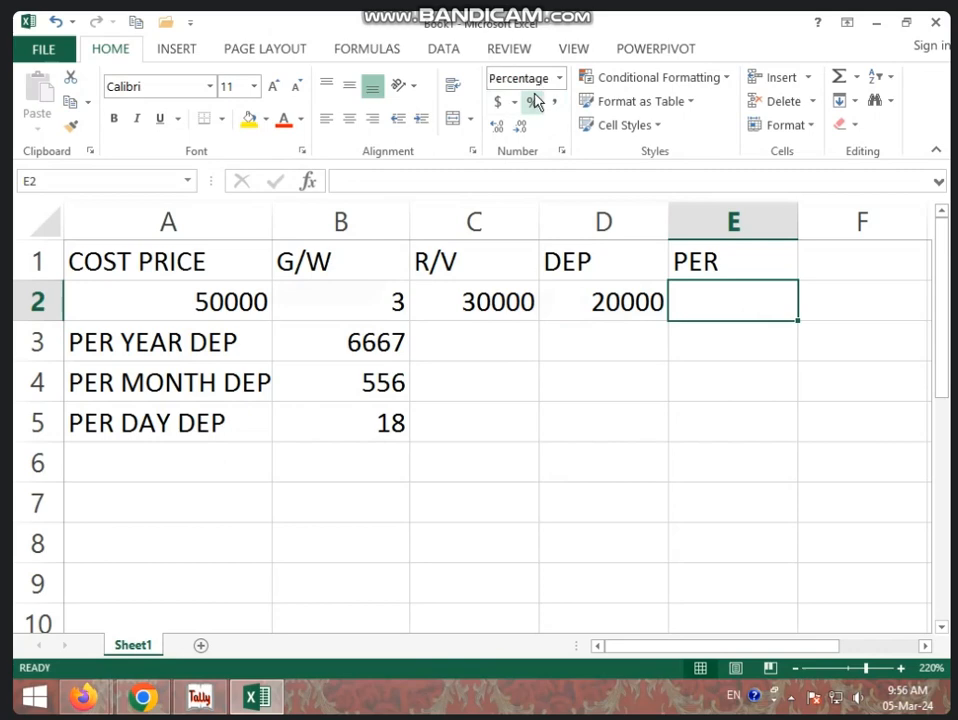
Calculate the depreciation percentage in E2 with the formula =1/B2 and check the resulting cell.
type("=1/")
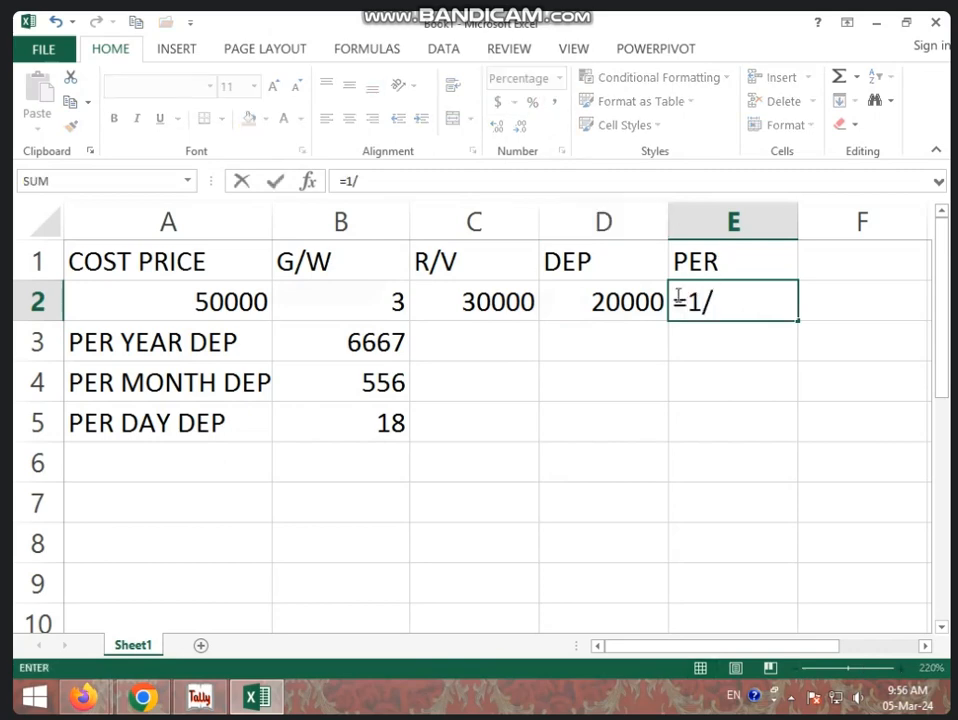
left_click(389, 310)
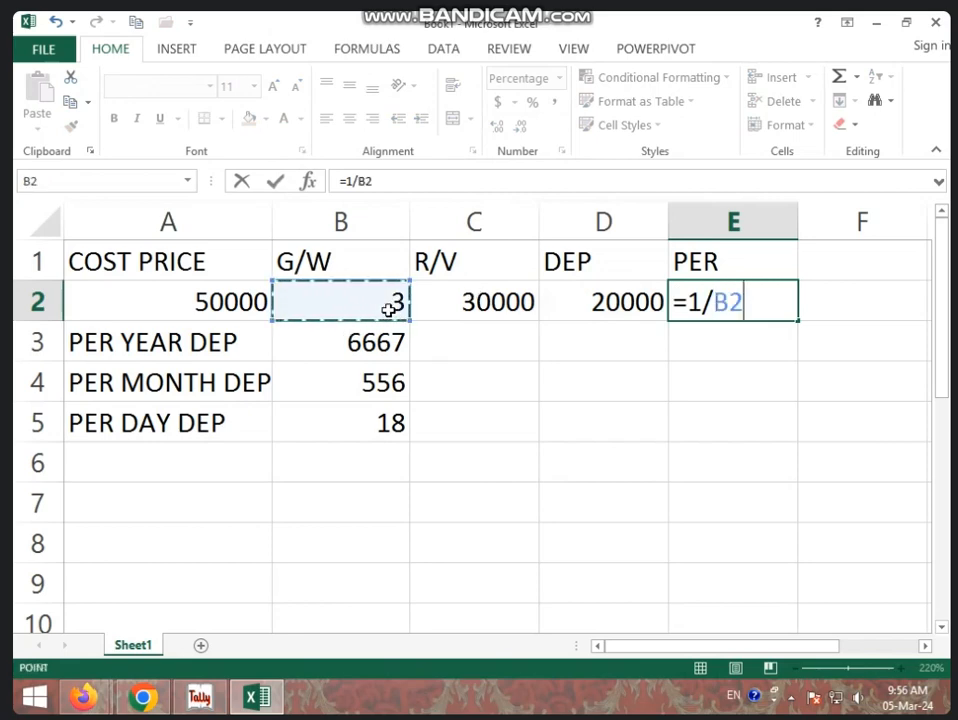
key("Return")
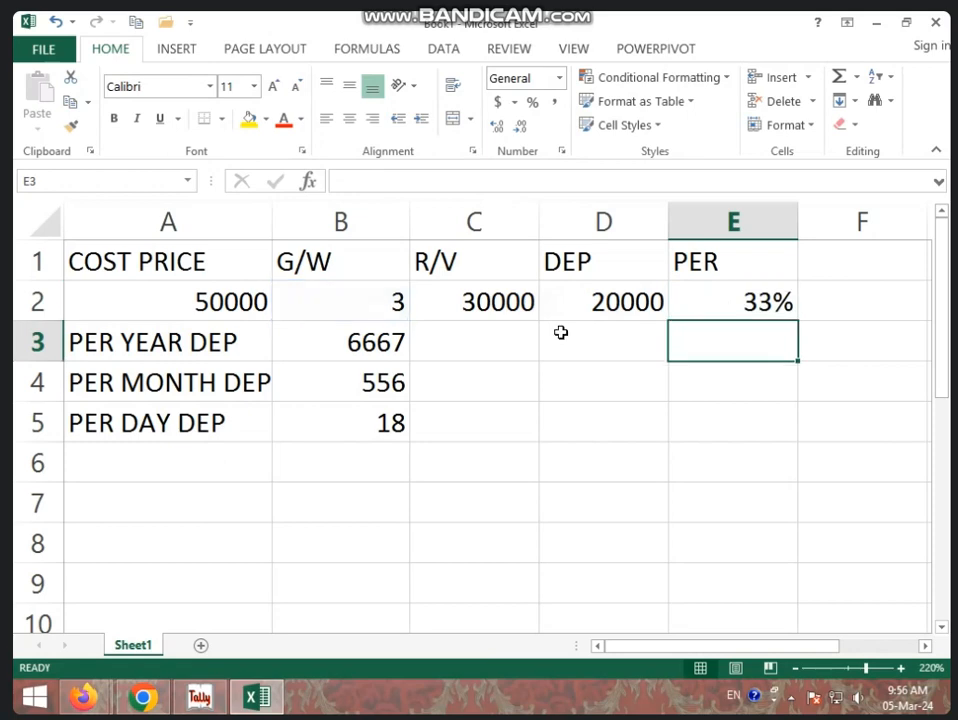
left_click(761, 312)
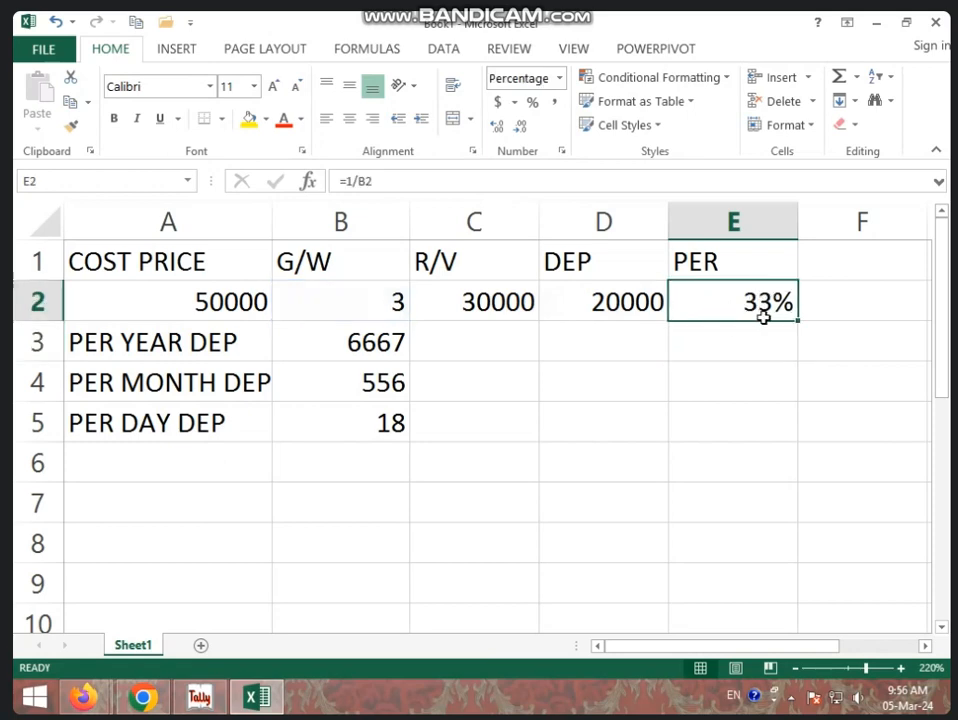
left_click(619, 372)
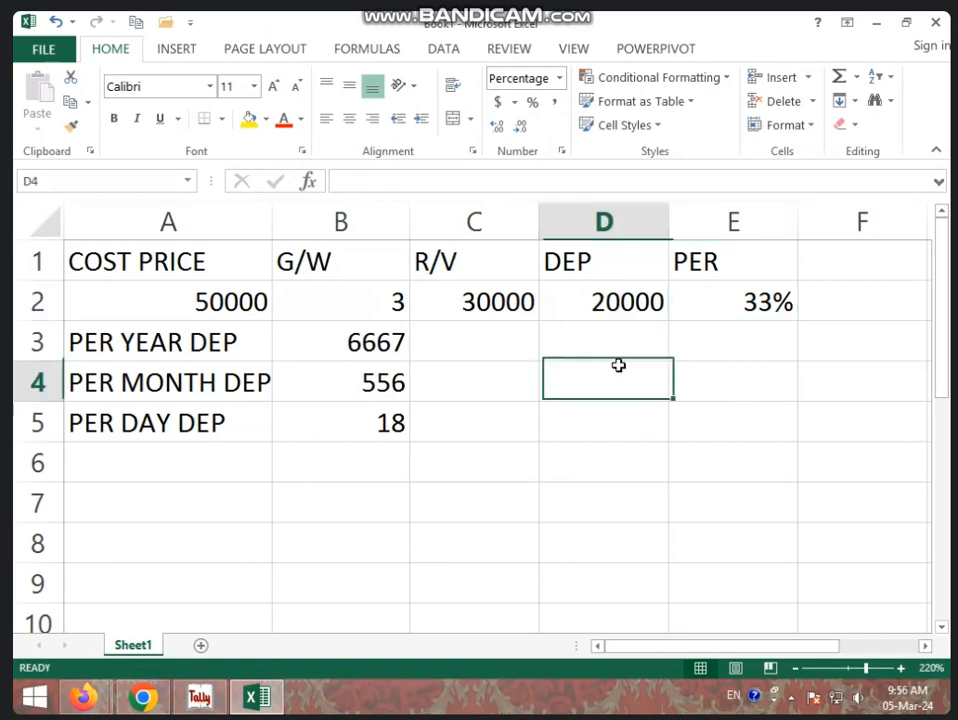
Replace the yearly depreciation formula in B3 with =D2*E2 and review it against the percentage formula in E2.
left_click(399, 343)
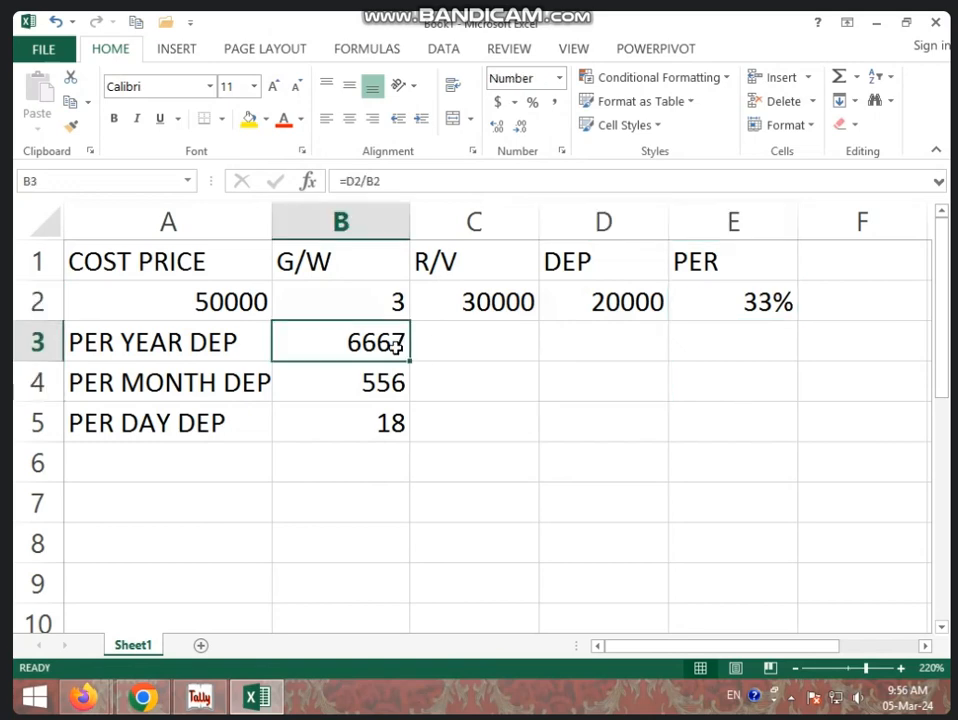
key("BackSpace")
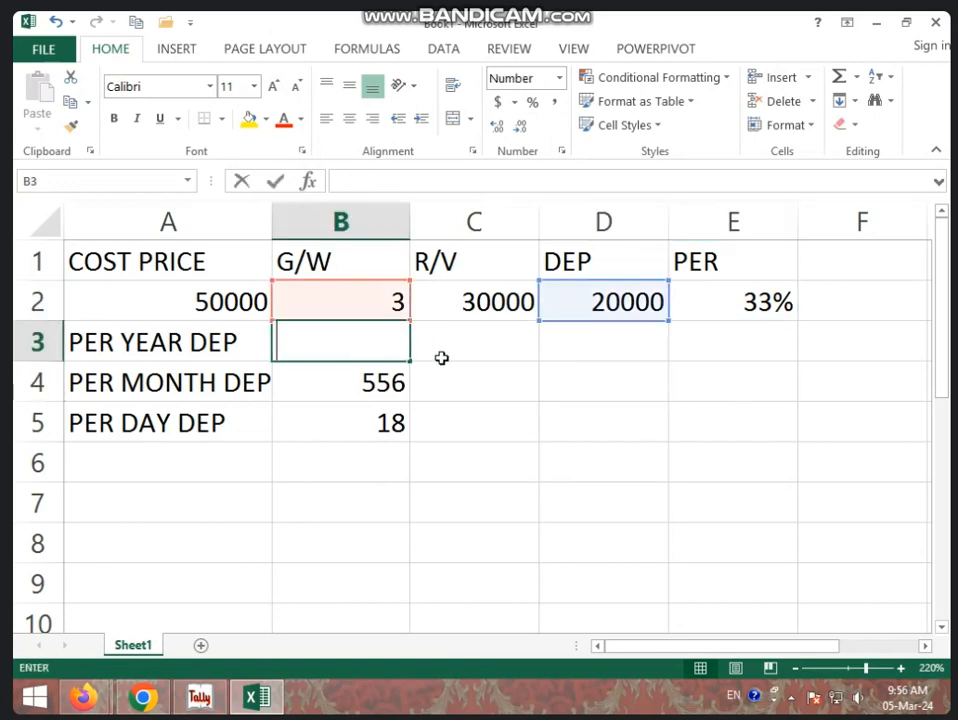
left_click(575, 373)
left_click(404, 343)
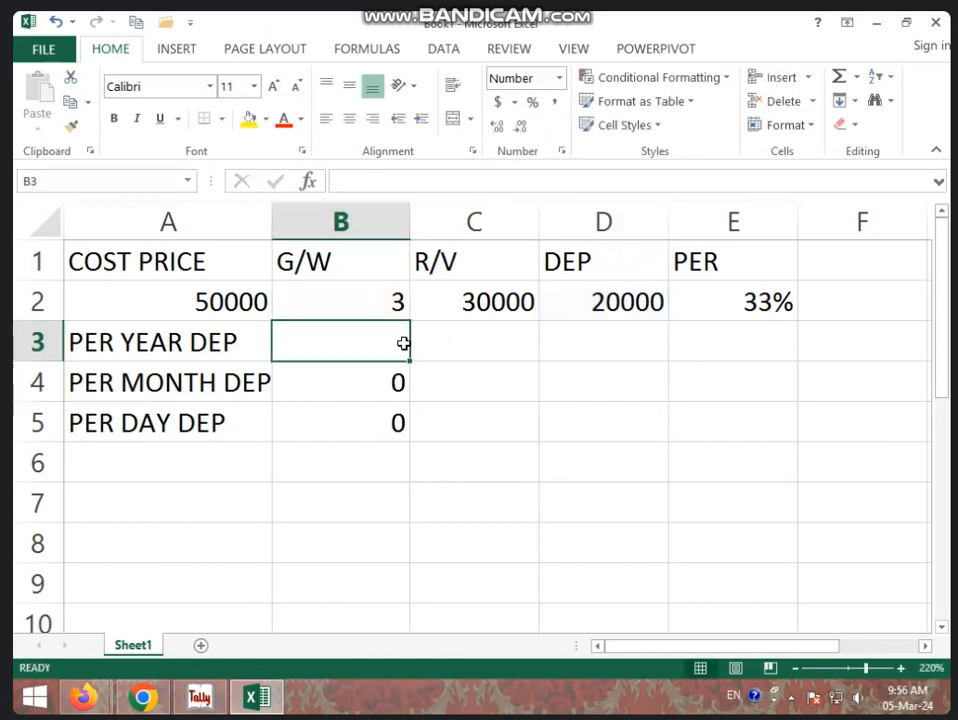
type("=")
left_click(633, 302)
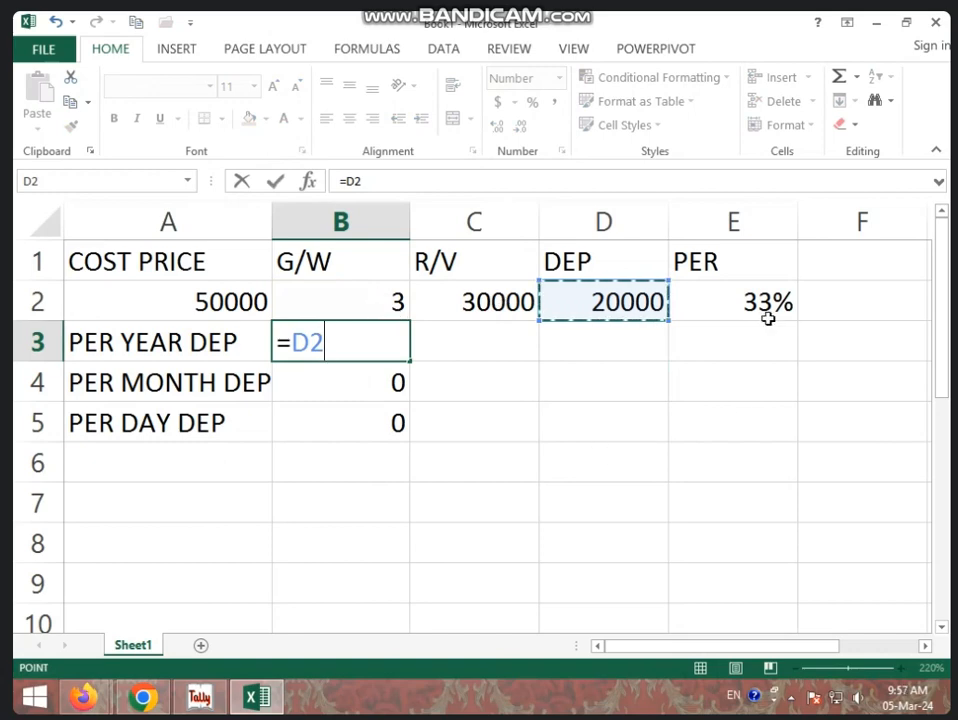
type("*")
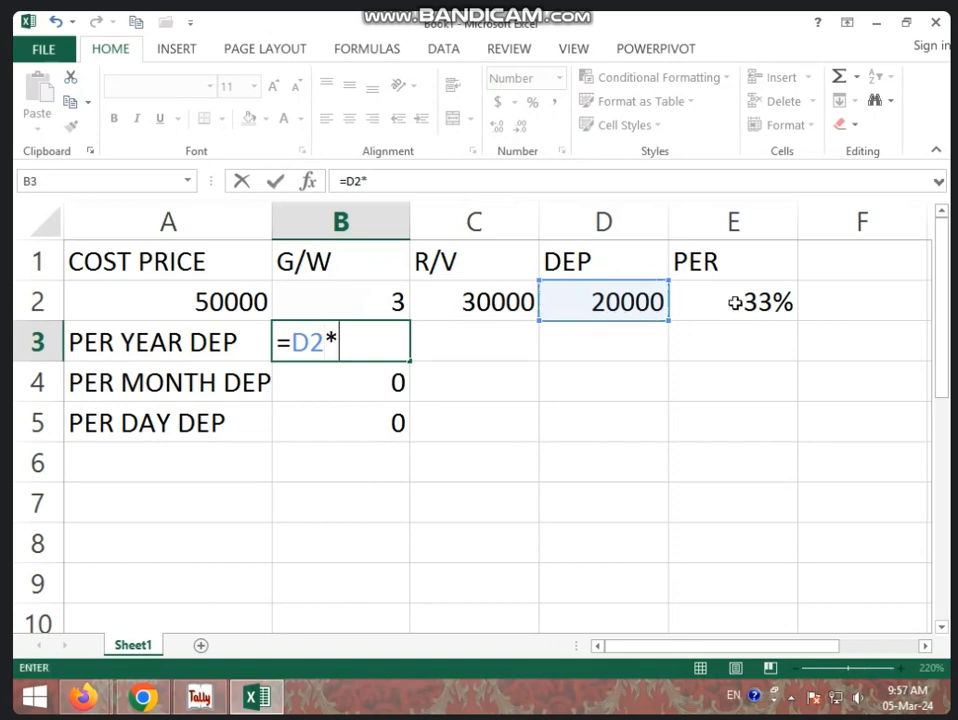
left_click(737, 298)
key("Return")
left_click(338, 338)
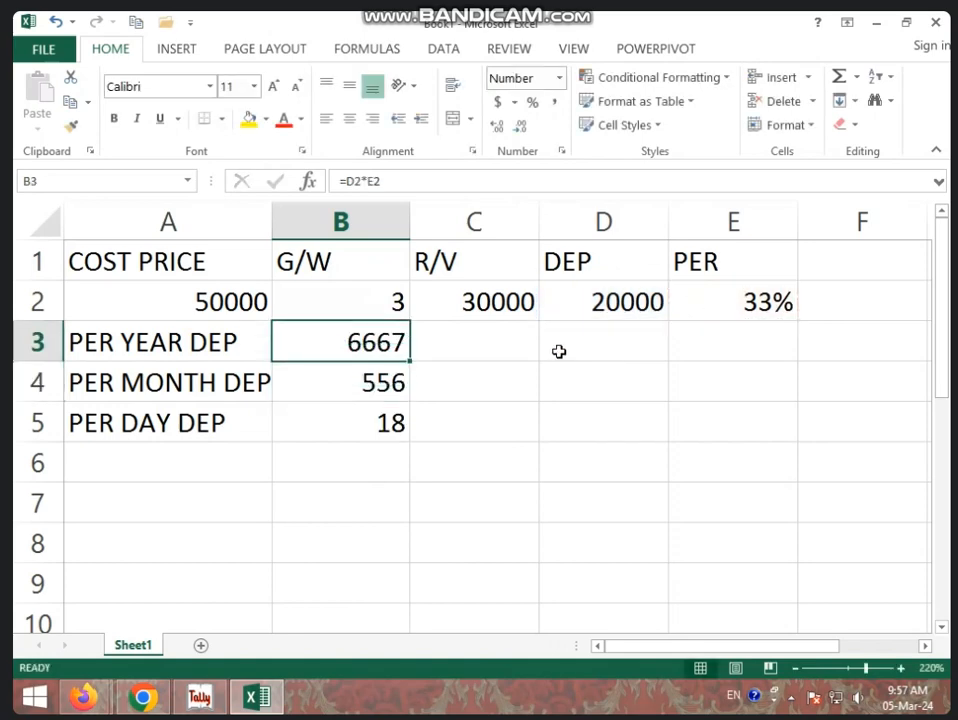
left_click(775, 298)
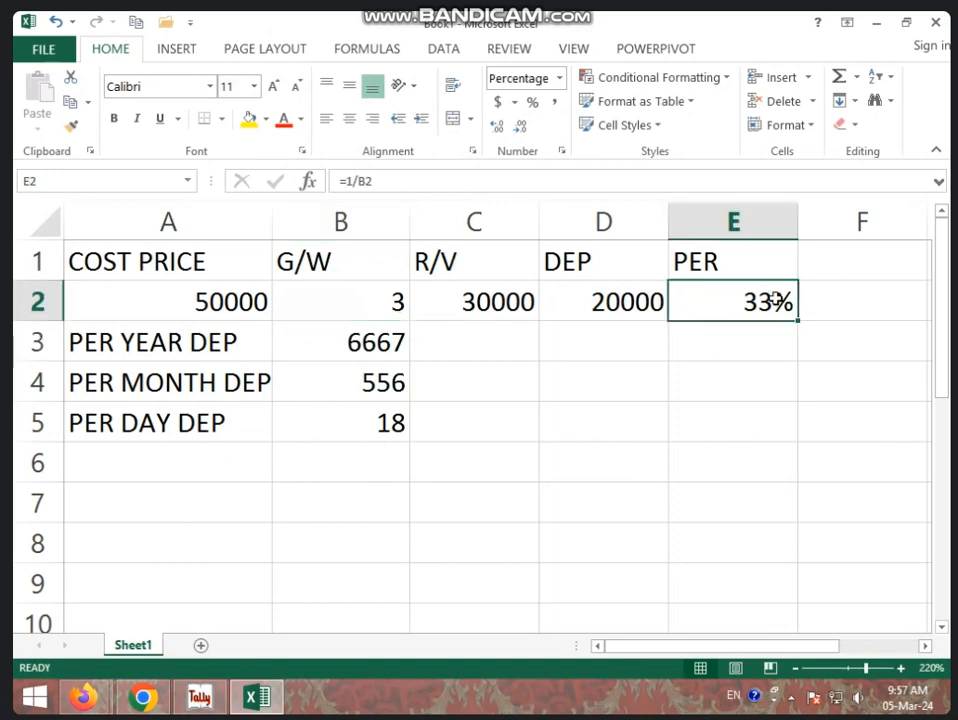
left_click(721, 393)
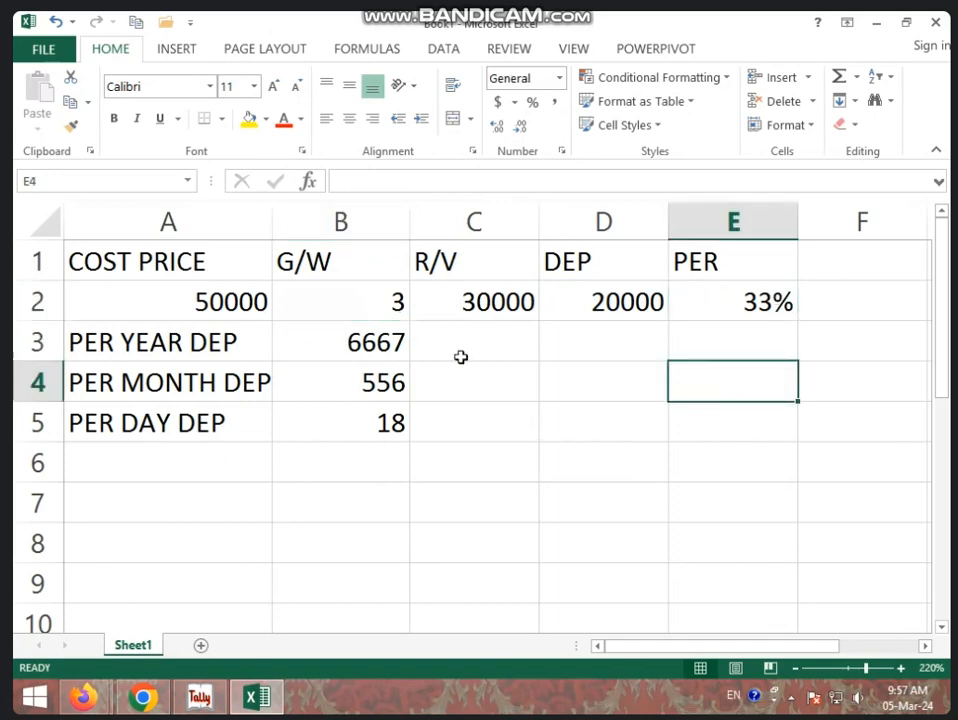